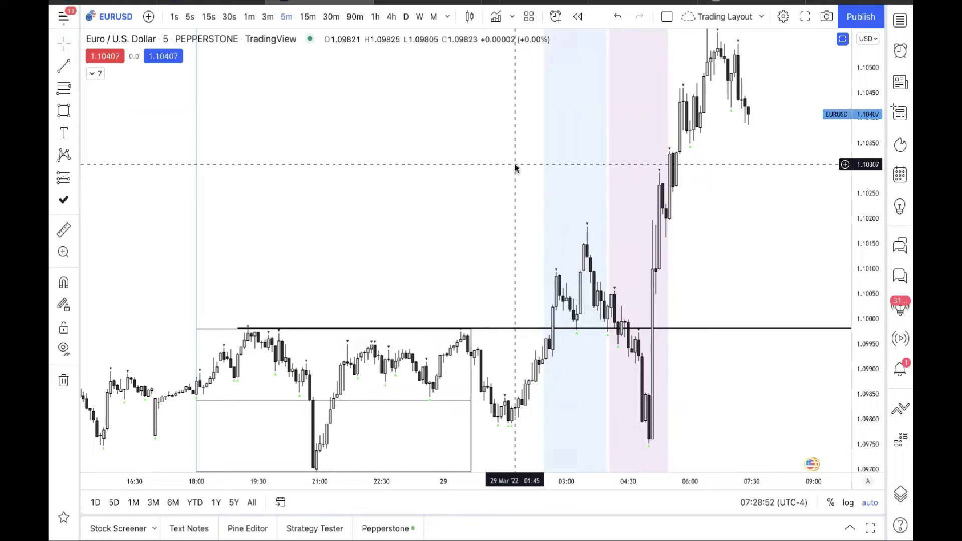
pyautogui.click(900, 21)
pyautogui.click(900, 20)
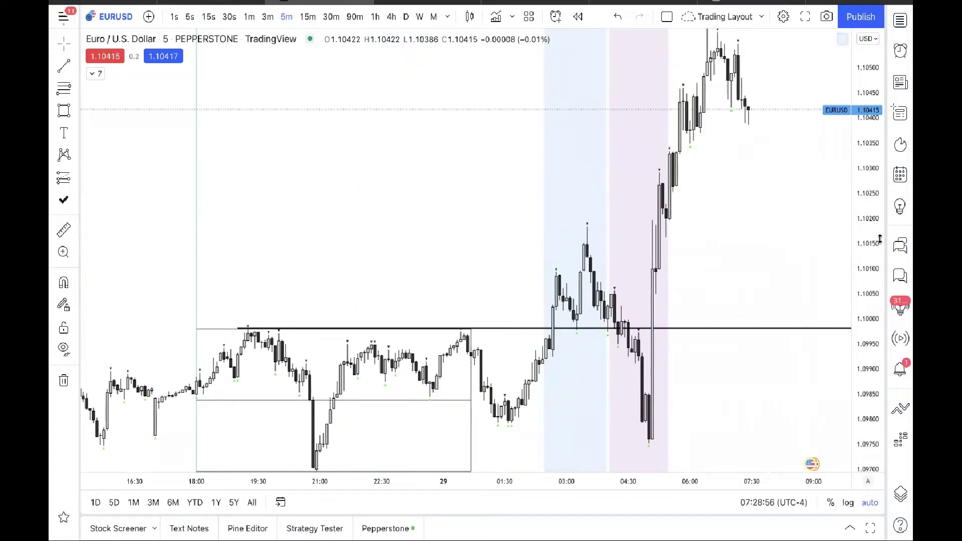
# Place a text note in the empty chart area above price, reading "Bullish:" followed by "1) Down Close candle [ICT OB / Demand]"
pyautogui.moveTo(878, 276); pyautogui.dragTo(878, 293)
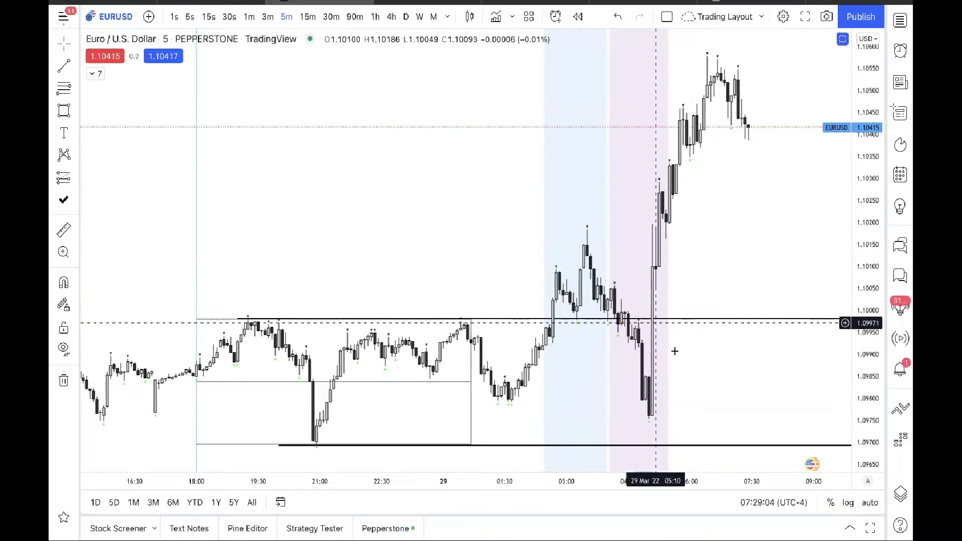
pyautogui.moveTo(687, 380); pyautogui.dragTo(695, 283)
pyautogui.moveTo(508, 153); pyautogui.dragTo(489, 406)
pyautogui.click(64, 133)
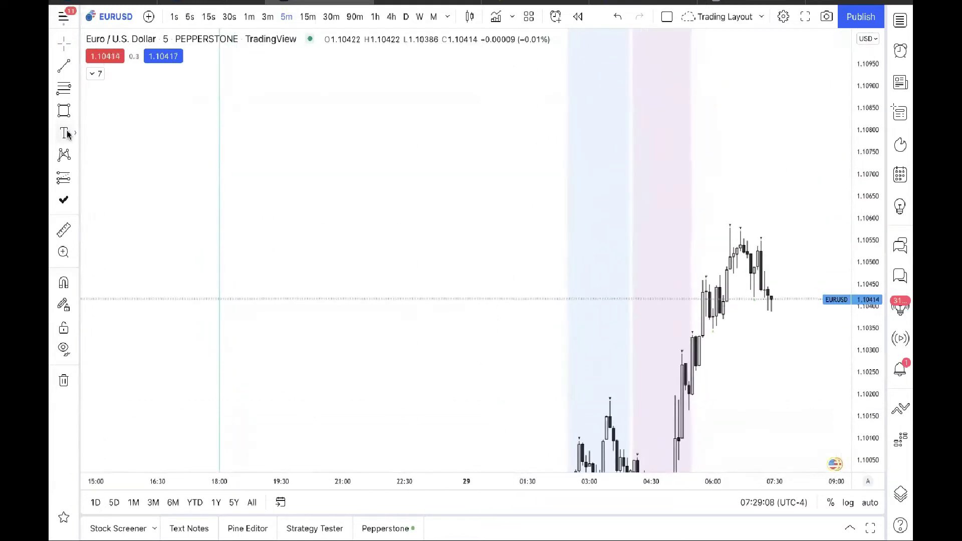
pyautogui.click(346, 150)
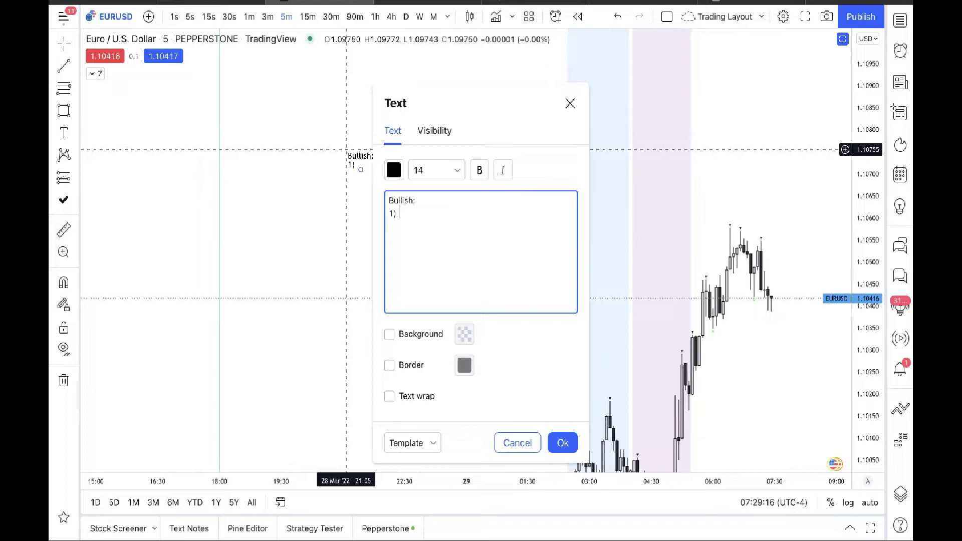
pyautogui.write('lose ')
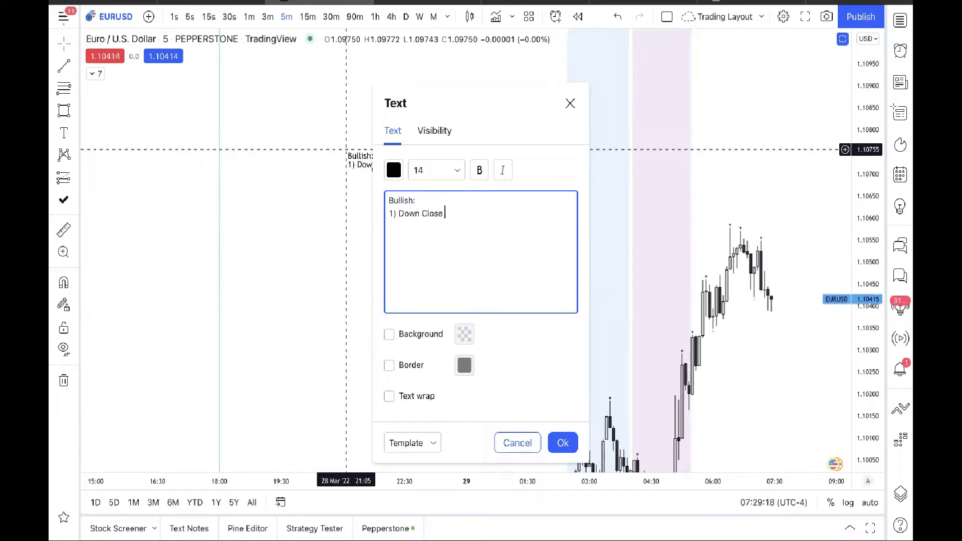
pyautogui.write('candle []')
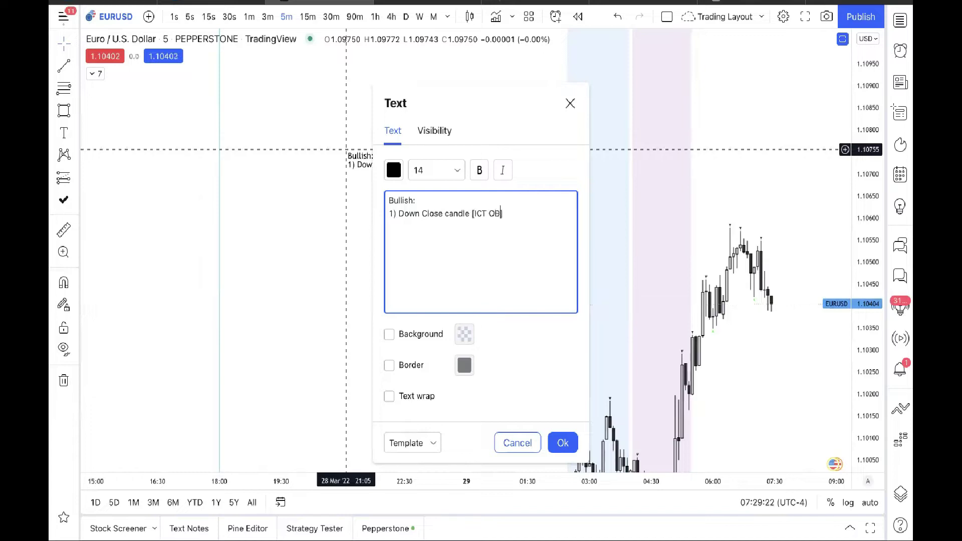
pyautogui.write('/')
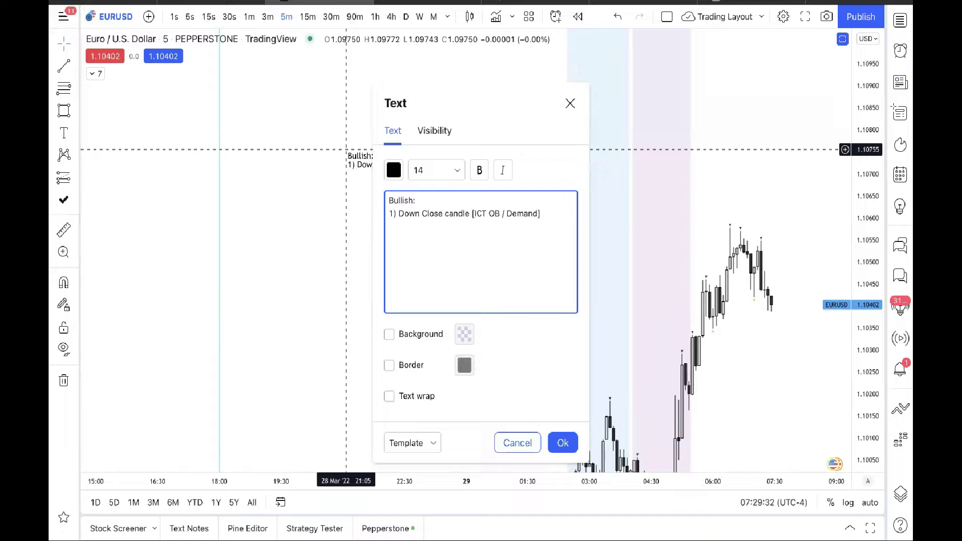
# Add the second bullish point to the note: "2) Price leg after the down close break market structure"
pyautogui.write('2)')
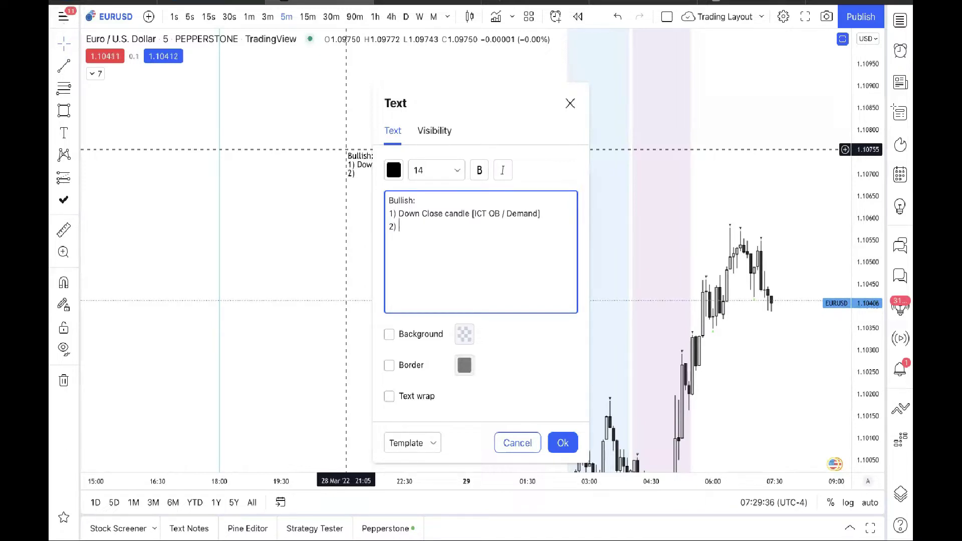
pyautogui.write(' Price leg after the d')
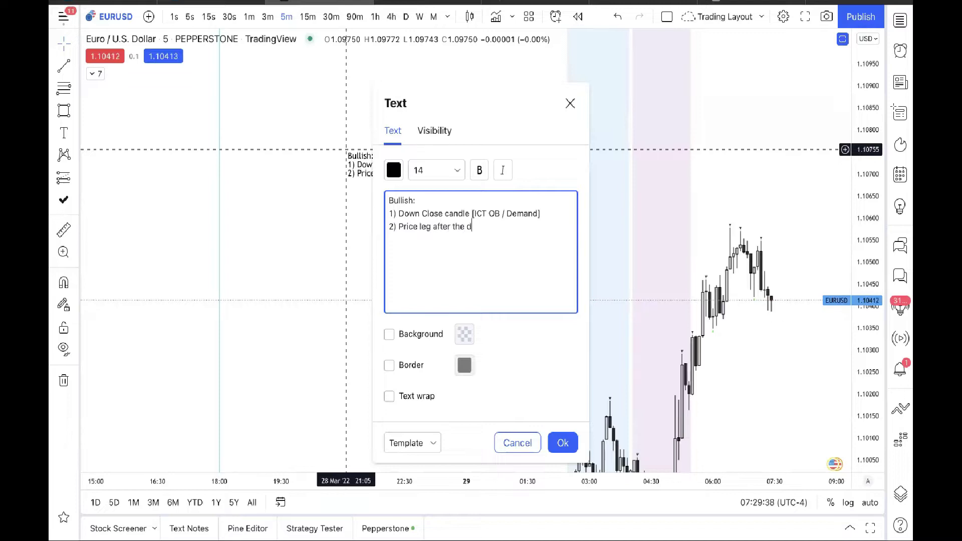
pyautogui.write('own close break market structure')
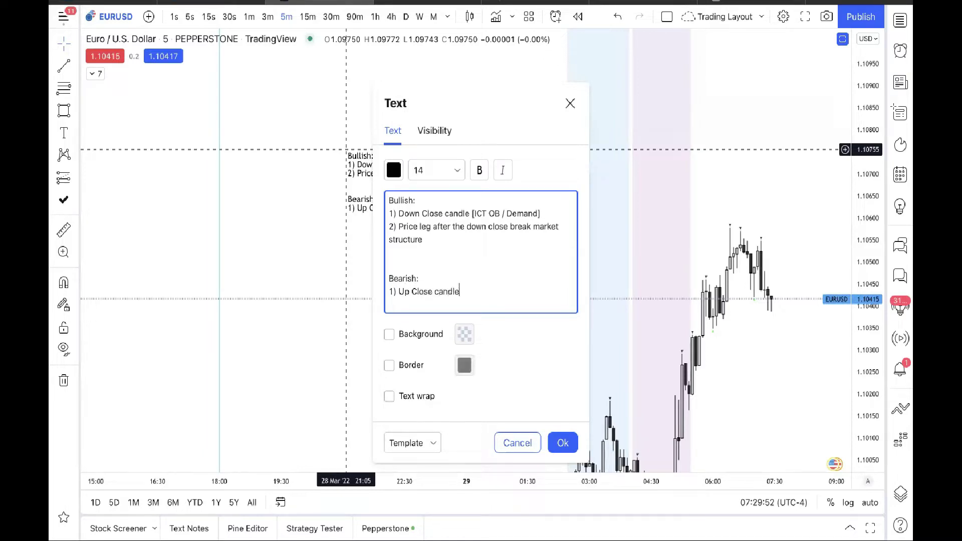
# Add a "Bearish:" section to the note with "1) Up Close candle [ICT OB / Supply]" and "2) Price leg after the up close"
pyautogui.write('[]')
pyautogui.press('Left')
pyautogui.write('ICT OB /')
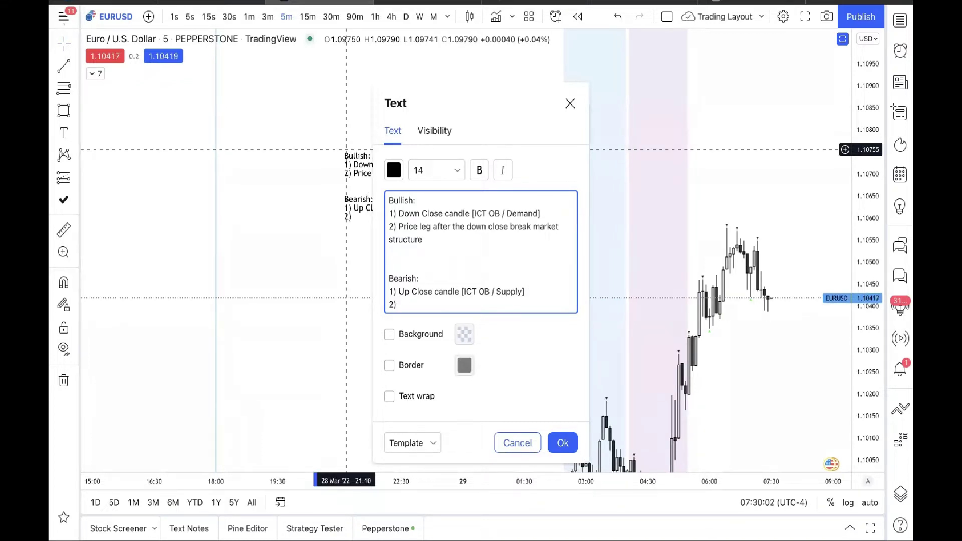
pyautogui.write('g after ')
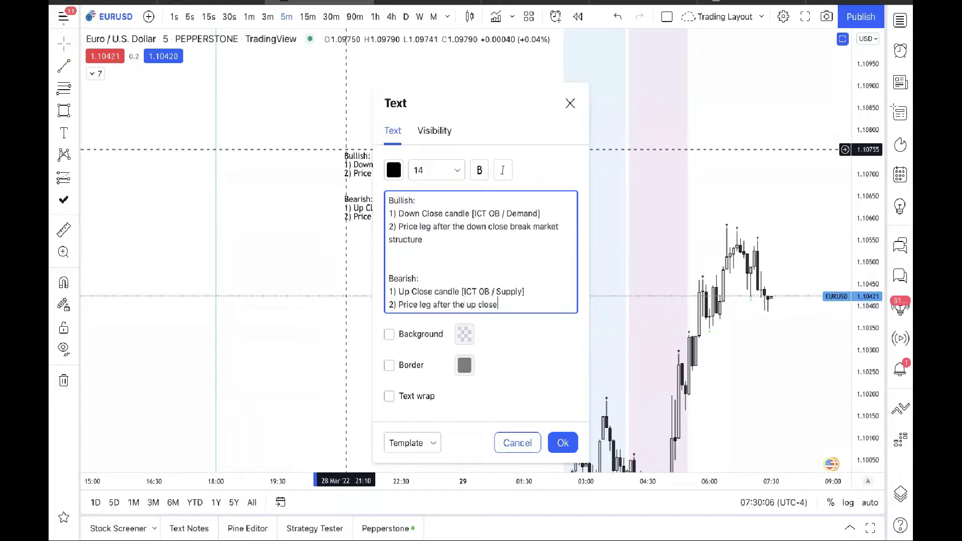
pyautogui.write('the up close')
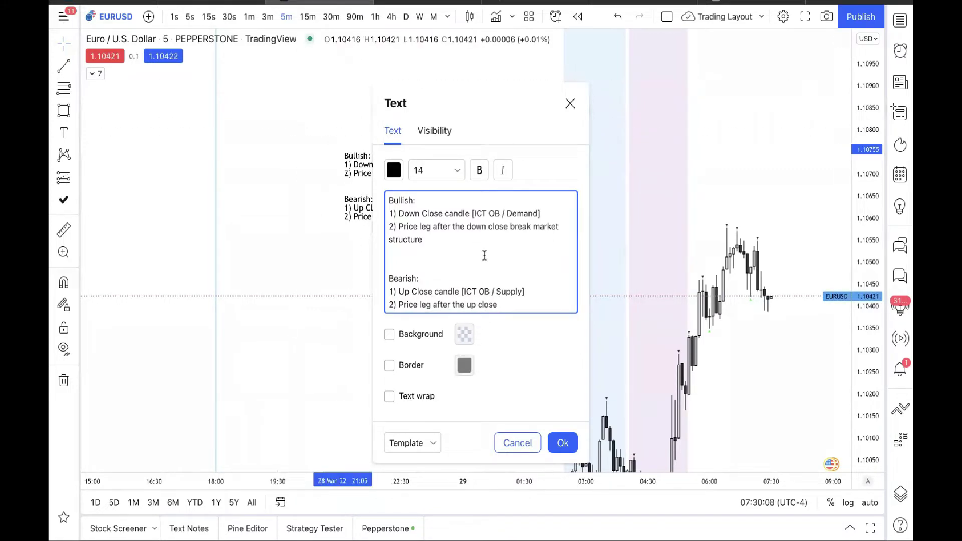
# Change "break" to "breaks" in the second bullish point, complete the second bearish point with "breaks market structure", and accept the note
pyautogui.click(530, 226)
pyautogui.write('s')
pyautogui.click(495, 307)
pyautogui.write('b')
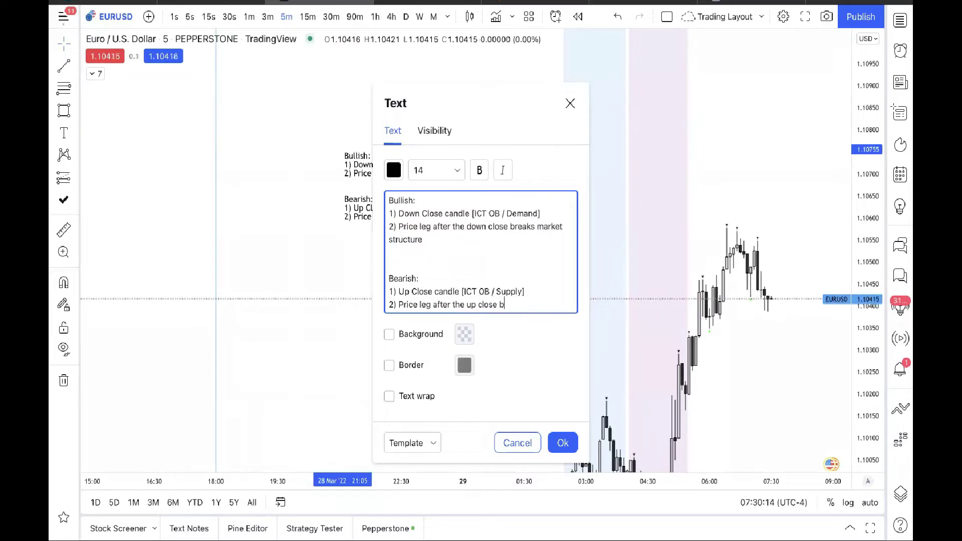
pyautogui.write('reaks market s')
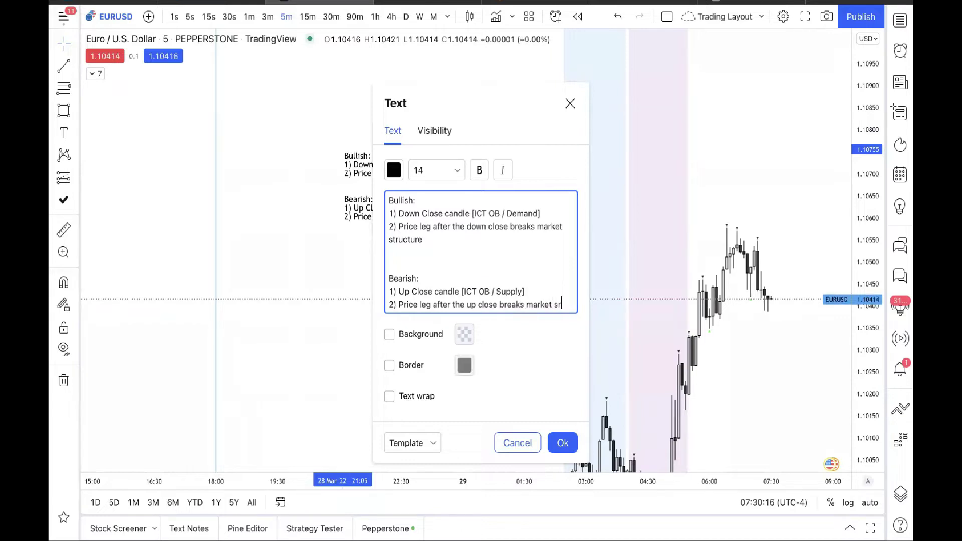
pyautogui.write('tructure')
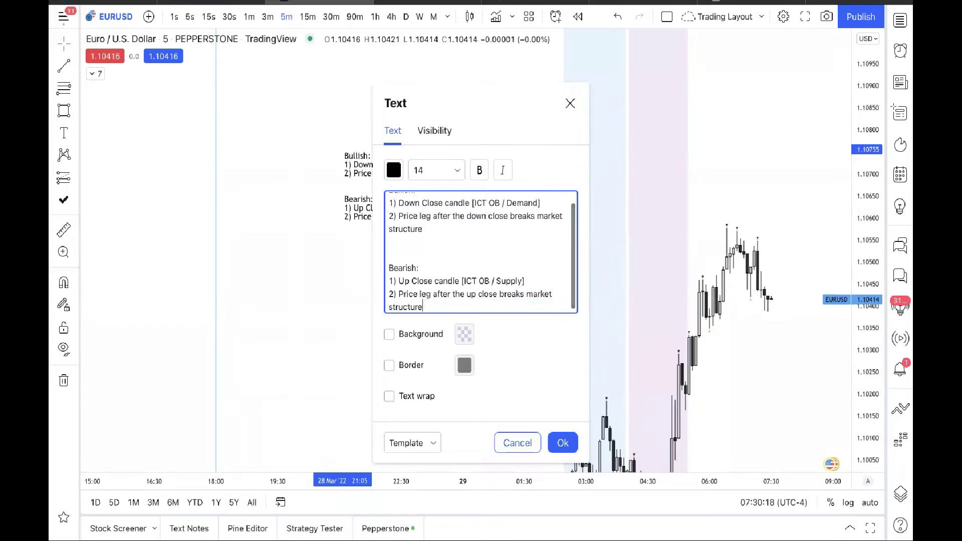
pyautogui.click(556, 441)
pyautogui.click(561, 298)
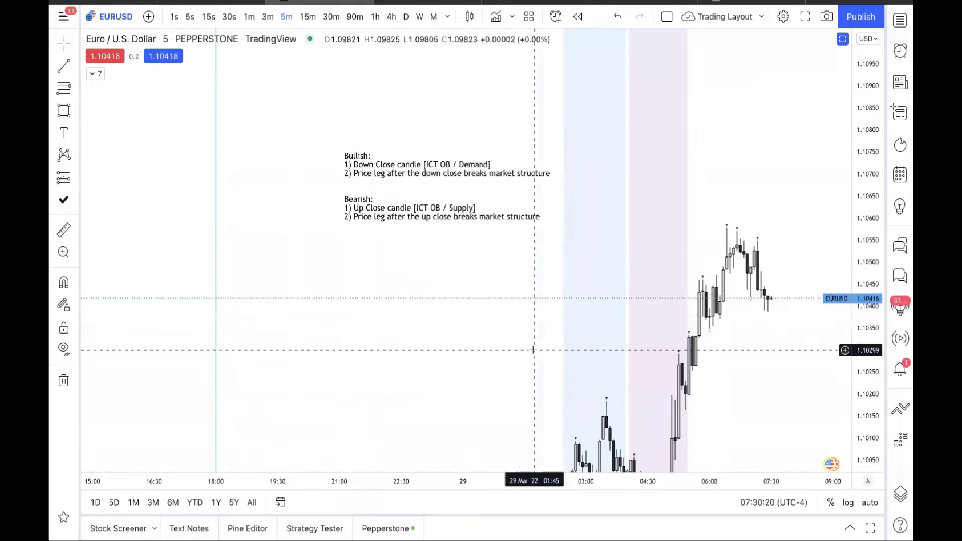
# Examine the earlier 5-minute price action back to the 23 March 2022 sessions
pyautogui.moveTo(533, 267); pyautogui.dragTo(547, 78)
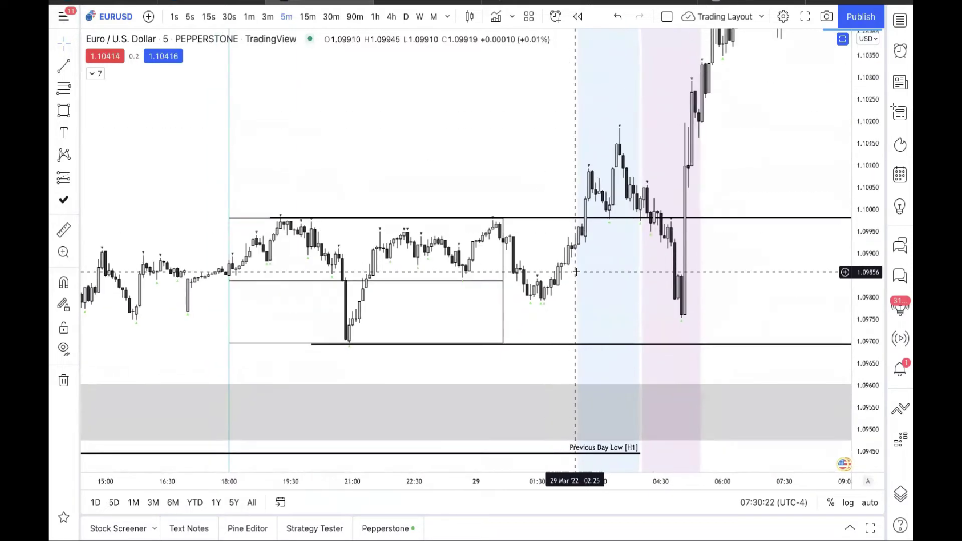
pyautogui.moveTo(265, 377); pyautogui.dragTo(656, 466)
pyautogui.moveTo(352, 399); pyautogui.dragTo(648, 227)
pyautogui.moveTo(378, 227); pyautogui.dragTo(803, 209)
pyautogui.moveTo(575, 257); pyautogui.dragTo(862, 150)
pyautogui.moveTo(392, 186); pyautogui.dragTo(819, 389)
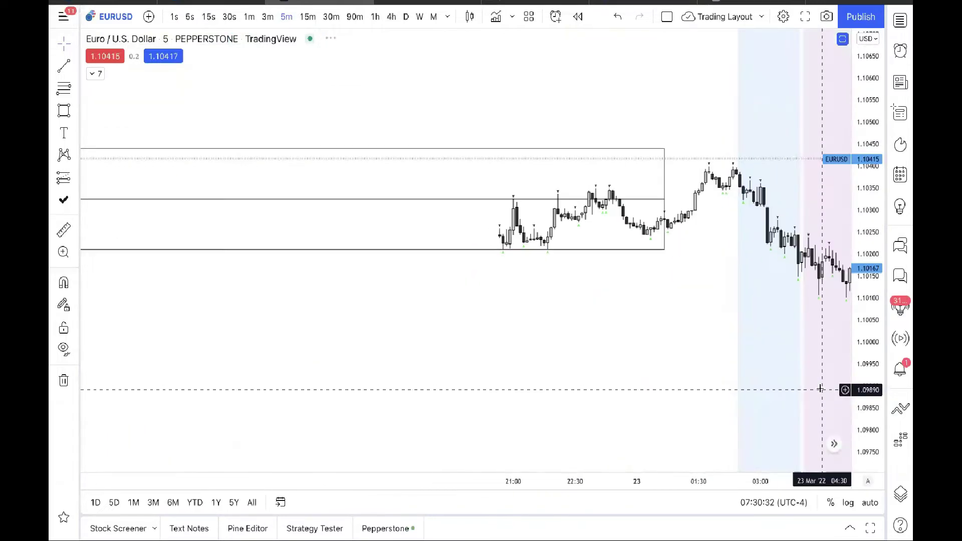
pyautogui.moveTo(458, 211); pyautogui.dragTo(405, 307)
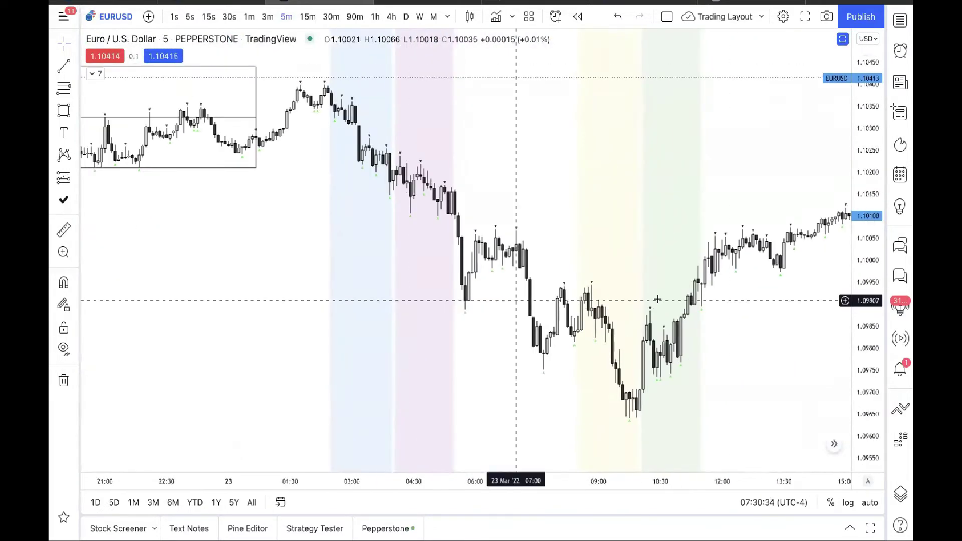
pyautogui.moveTo(869, 361); pyautogui.dragTo(869, 311)
pyautogui.scroll(-5, 482, 197)
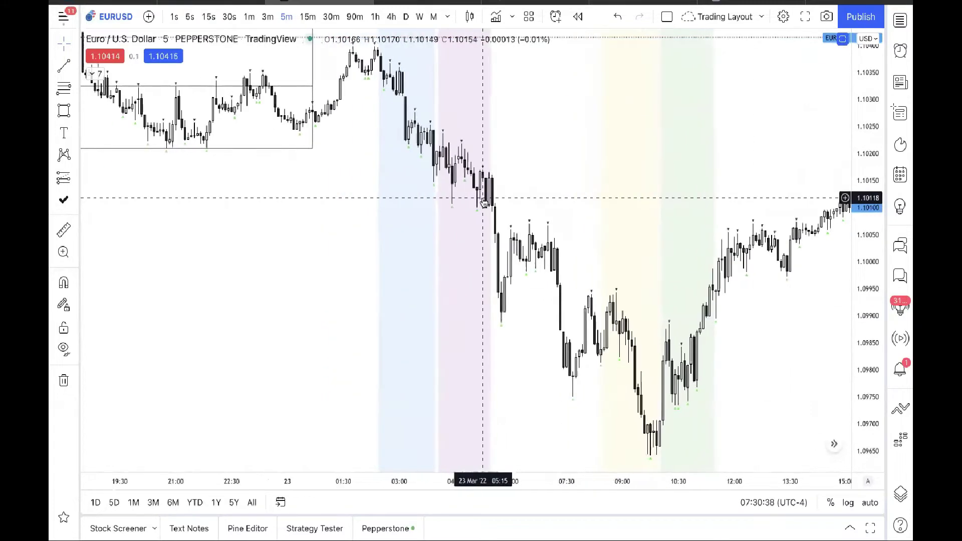
# Switch the chart to the 15-minute interval and reset the chart view
pyautogui.click(308, 17)
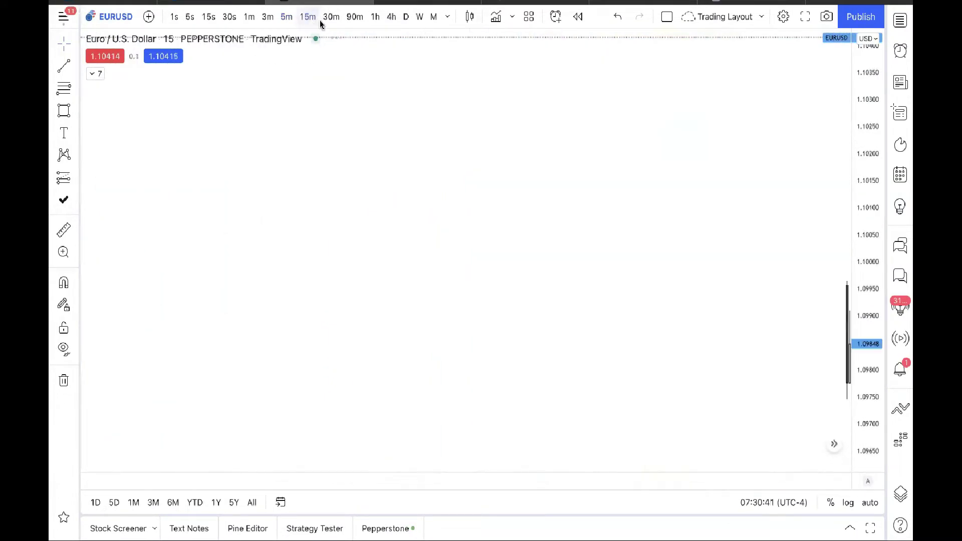
pyautogui.rightClick(546, 244)
pyautogui.click(551, 235)
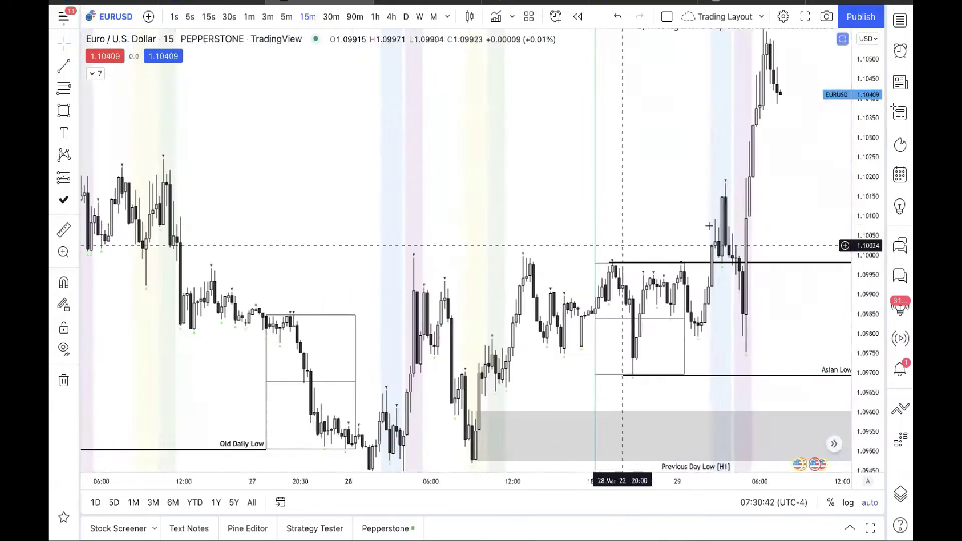
# Draw a rectangle from the down-close candle at the 22 March low past the 23 March low, spanning about 1.0970 to 1.0960
pyautogui.moveTo(479, 232); pyautogui.dragTo(730, 221)
pyautogui.moveTo(375, 236); pyautogui.dragTo(702, 262)
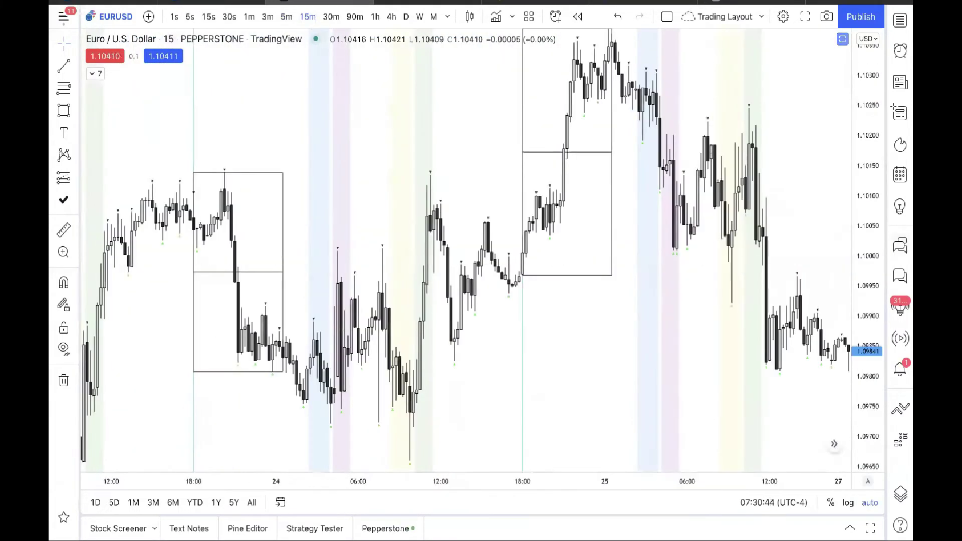
pyautogui.moveTo(863, 179); pyautogui.dragTo(860, 388)
pyautogui.moveTo(601, 354); pyautogui.dragTo(874, 262)
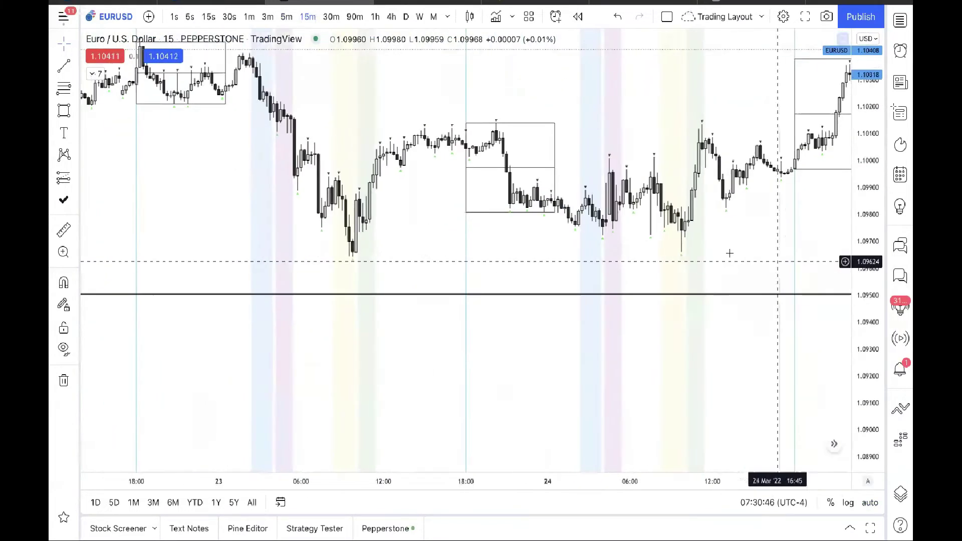
pyautogui.hscroll(-8, 683, 311)
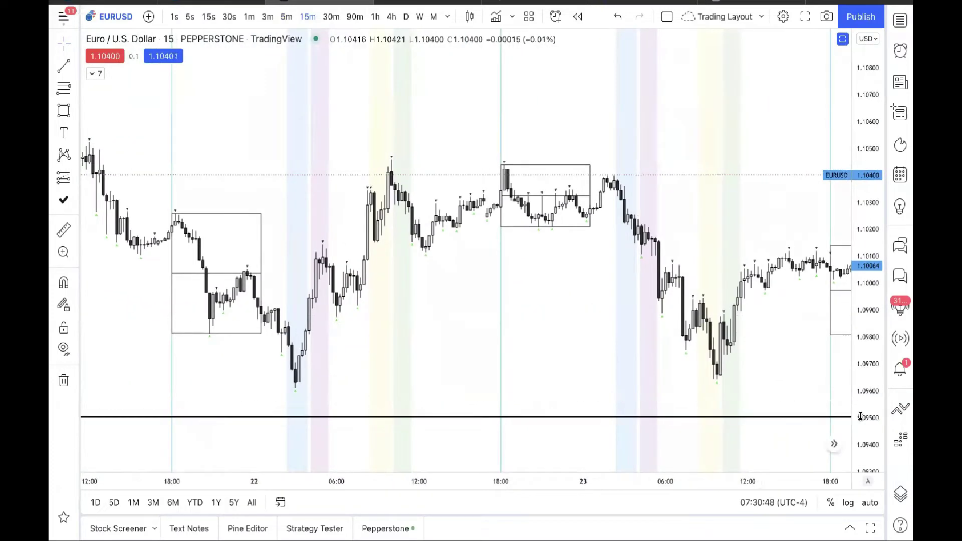
pyautogui.moveTo(861, 379); pyautogui.dragTo(862, 346)
pyautogui.moveTo(645, 401); pyautogui.dragTo(662, 389)
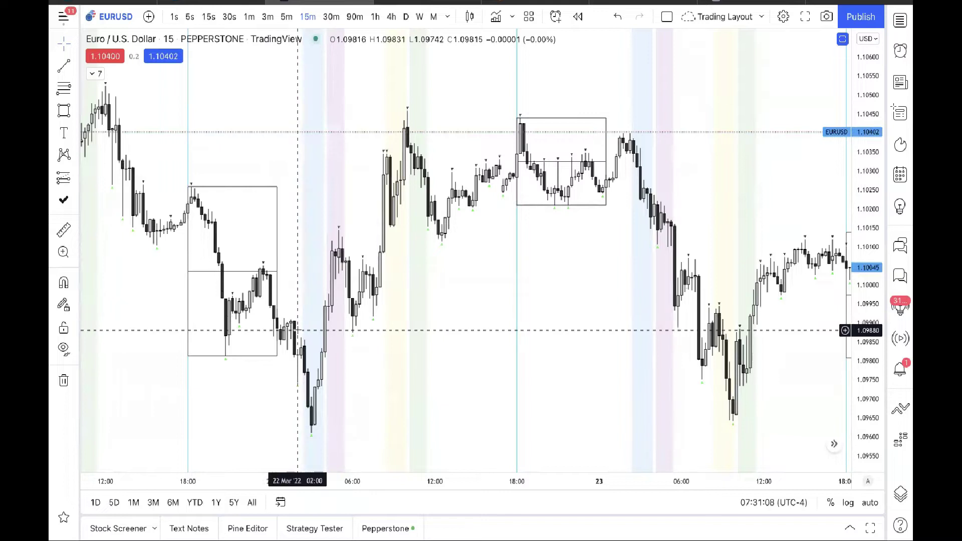
pyautogui.hotkey('alt', 'shift', 'r')
pyautogui.moveTo(311, 397); pyautogui.dragTo(794, 435)
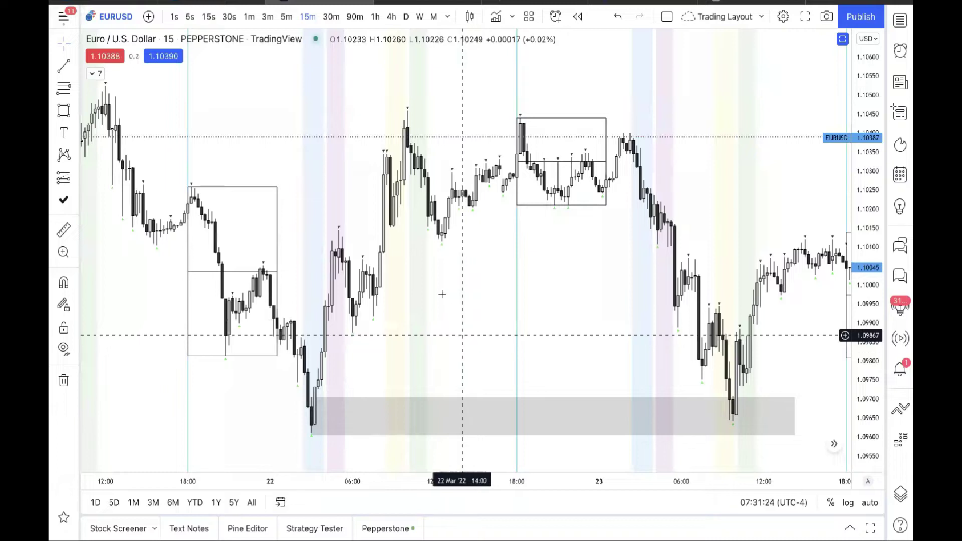
pyautogui.moveTo(439, 288); pyautogui.dragTo(392, 294)
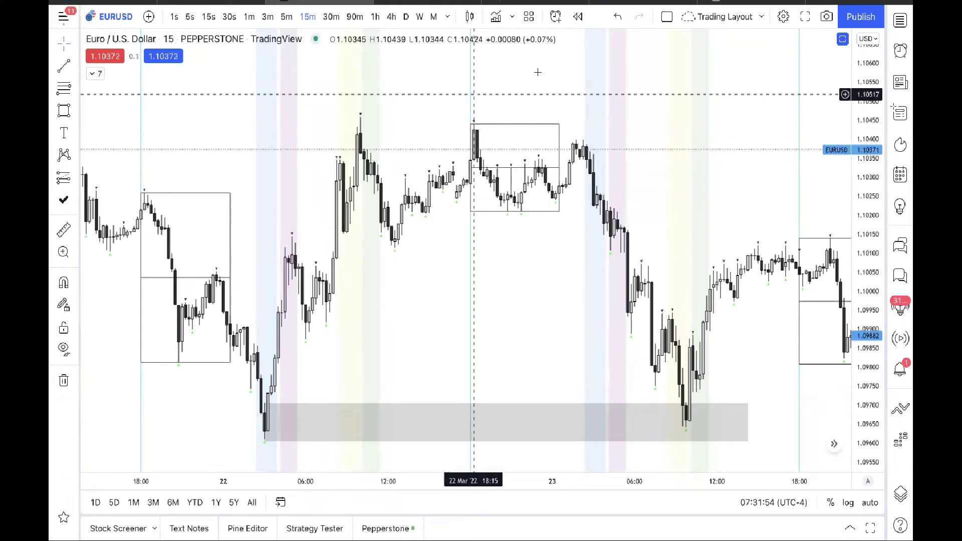
pyautogui.click(900, 20)
pyautogui.click(900, 20)
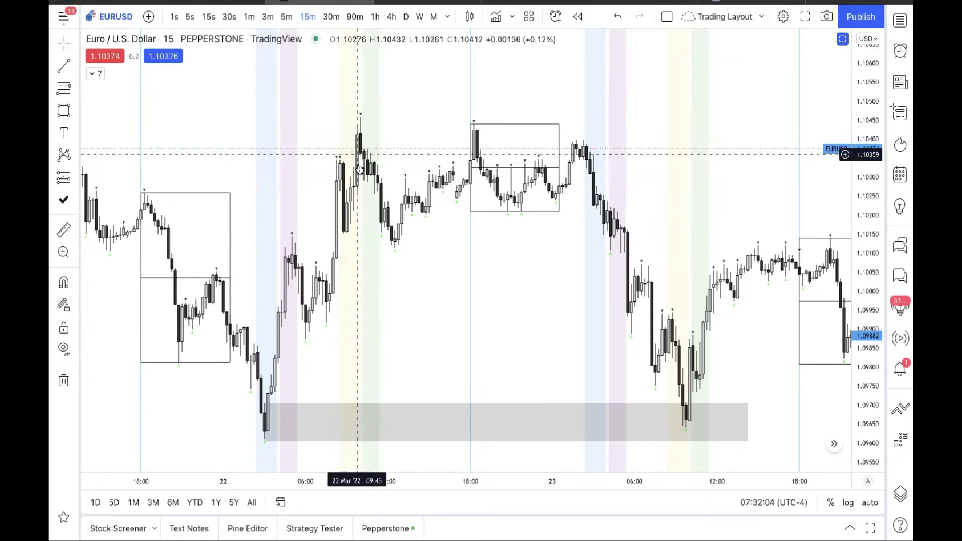
# Draw a rectangle from the up-close candle at the 22 March 10:00 high into the evening range, spanning about 1.1044 to 1.1037
pyautogui.click(64, 110)
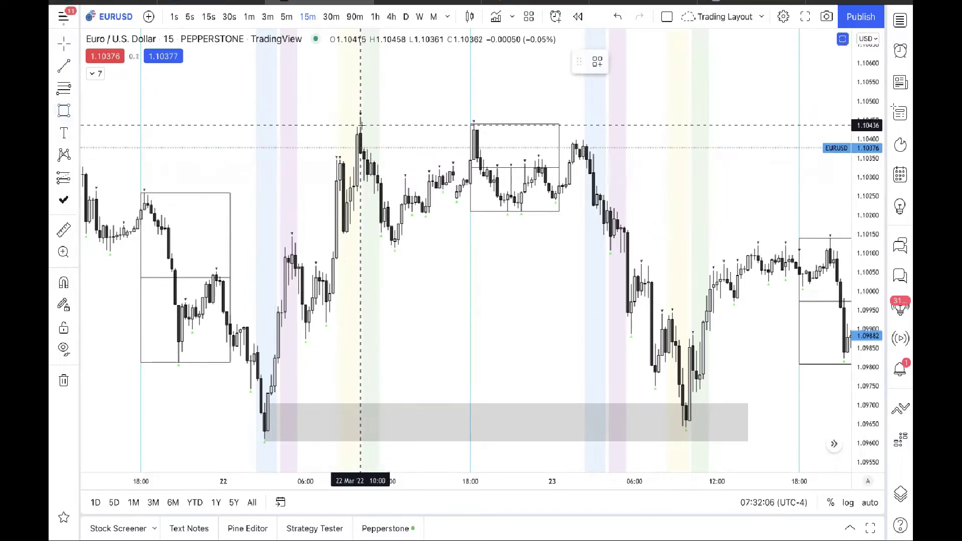
pyautogui.moveTo(357, 125); pyautogui.dragTo(542, 149)
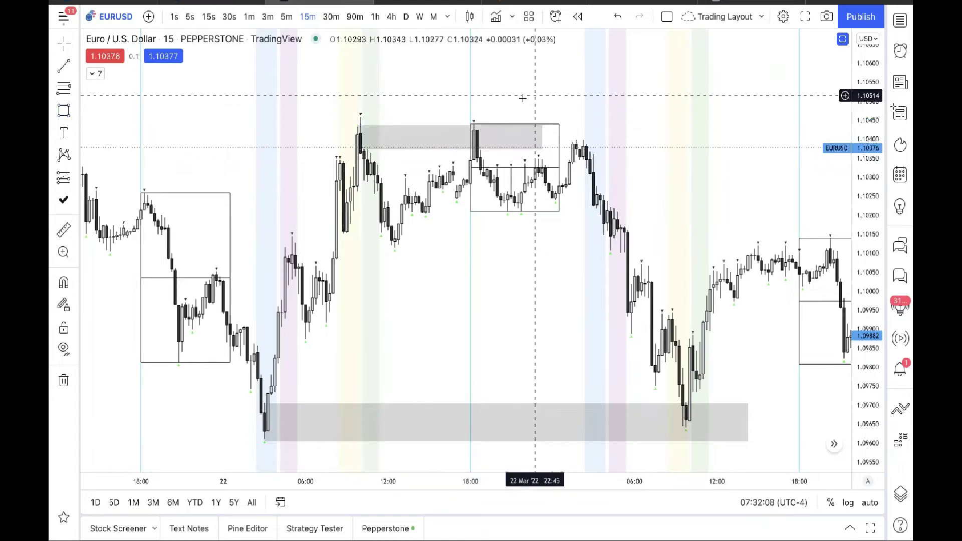
# Draw a rectangle from the 22 March 18:00 up-close candle to about 05:00 on 23 March, spanning about 1.1044 to 1.1034
pyautogui.moveTo(561, 278); pyautogui.dragTo(488, 240)
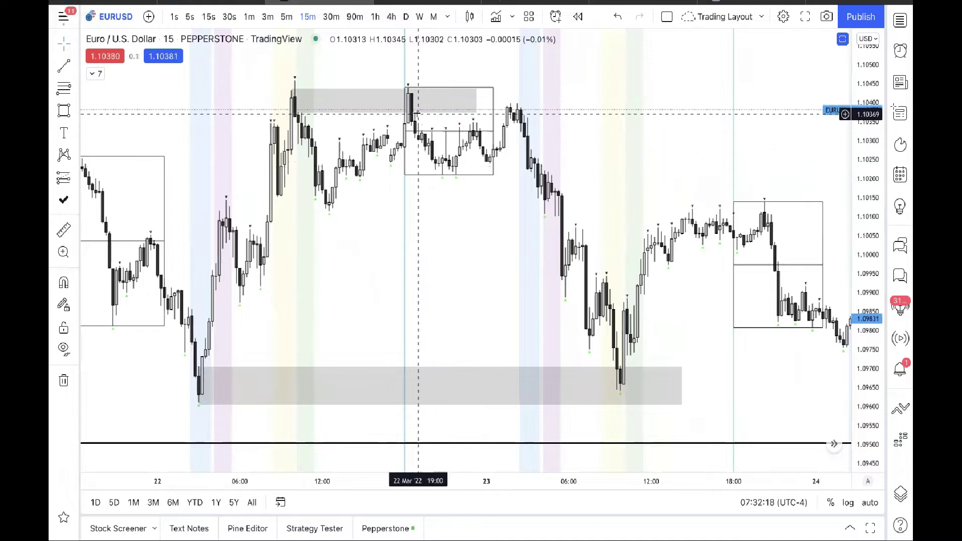
pyautogui.click(68, 111)
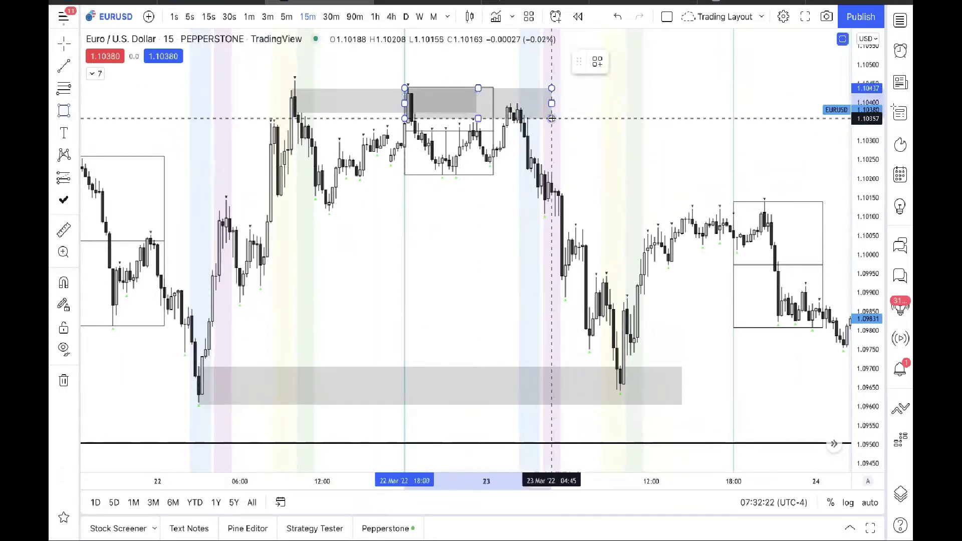
pyautogui.click(555, 124)
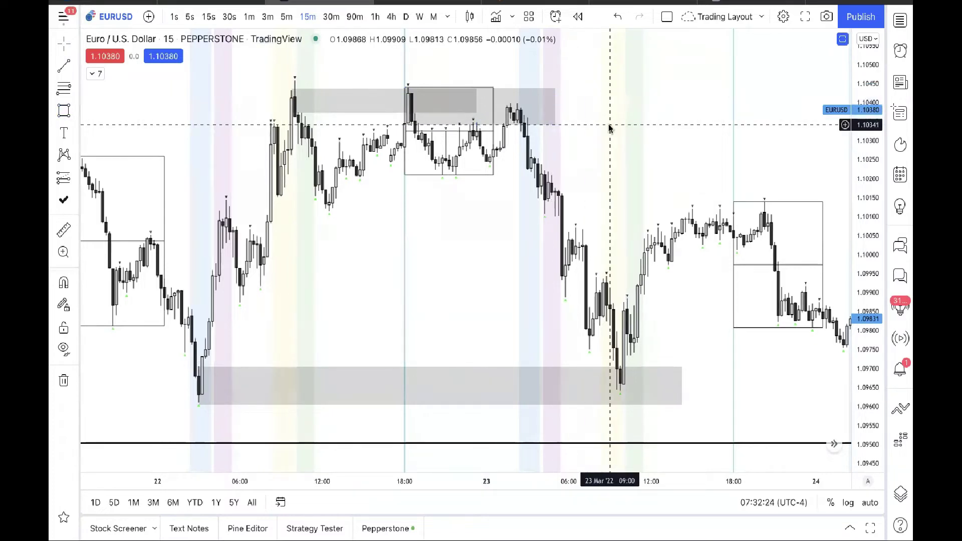
# Draw a rectangle from the 23 March 10:30 candle to about 10:45 on 24 March, spanning about 1.0985 to 1.0973
pyautogui.moveTo(609, 128); pyautogui.dragTo(592, 104)
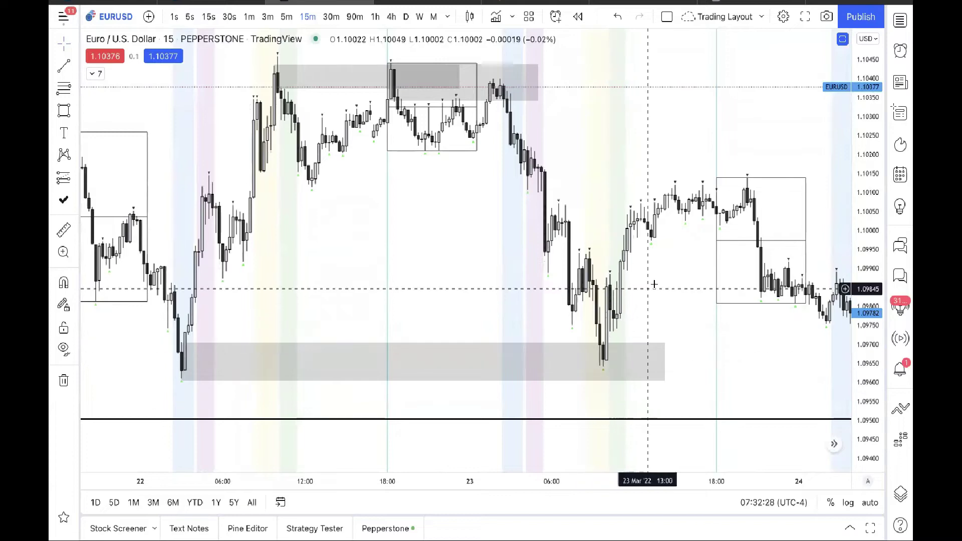
pyautogui.moveTo(638, 273); pyautogui.dragTo(473, 240)
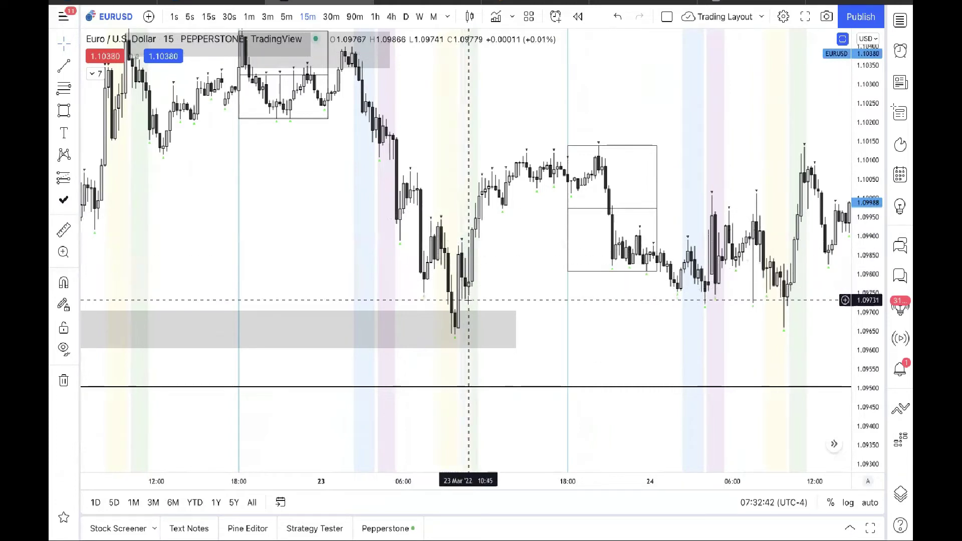
pyautogui.click(64, 111)
pyautogui.click(465, 256)
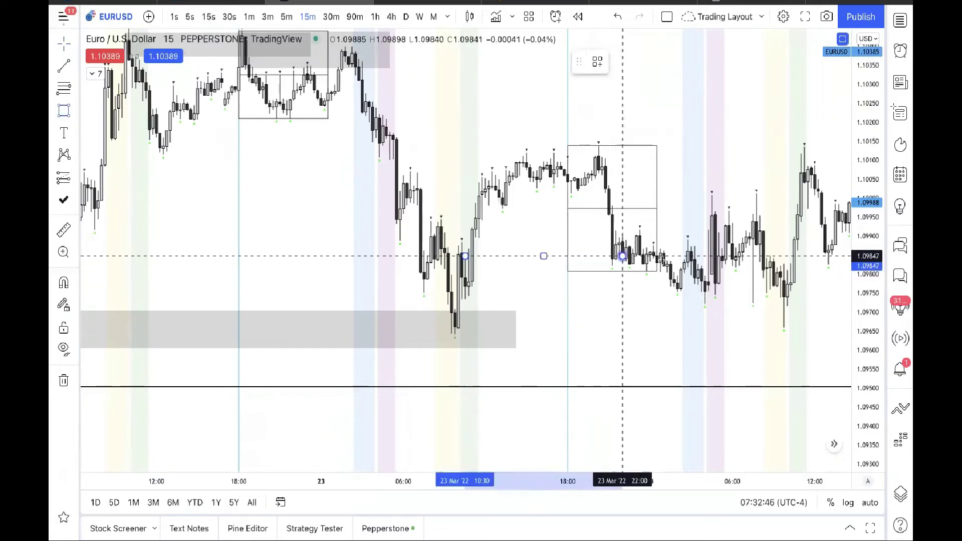
pyautogui.click(684, 301)
pyautogui.moveTo(685, 279); pyautogui.dragTo(795, 286)
pyautogui.click(800, 304)
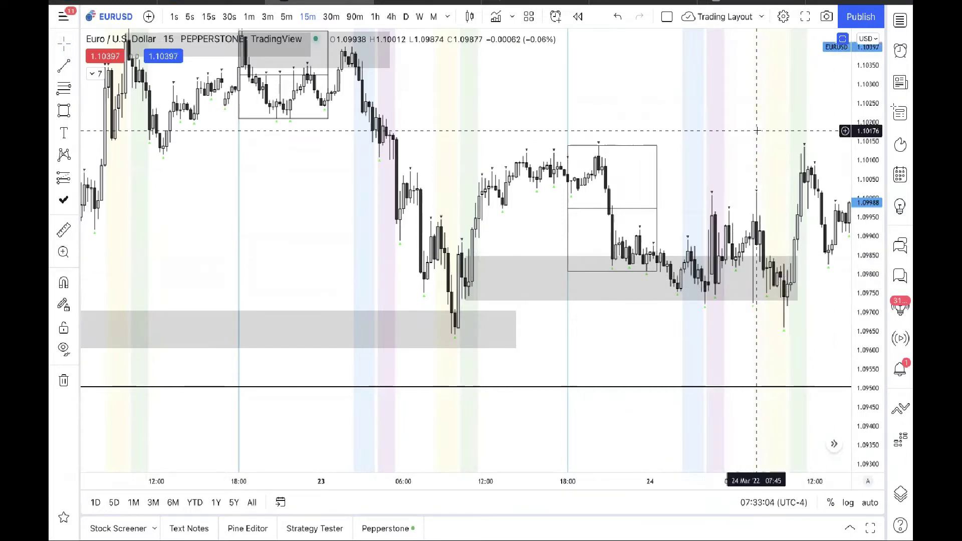
# Draw a rectangle from the 23 March 20:00 up-close candle to about 17:00 on 24 March, spanning about 1.1011 to 1.1005
pyautogui.moveTo(756, 131); pyautogui.dragTo(677, 128)
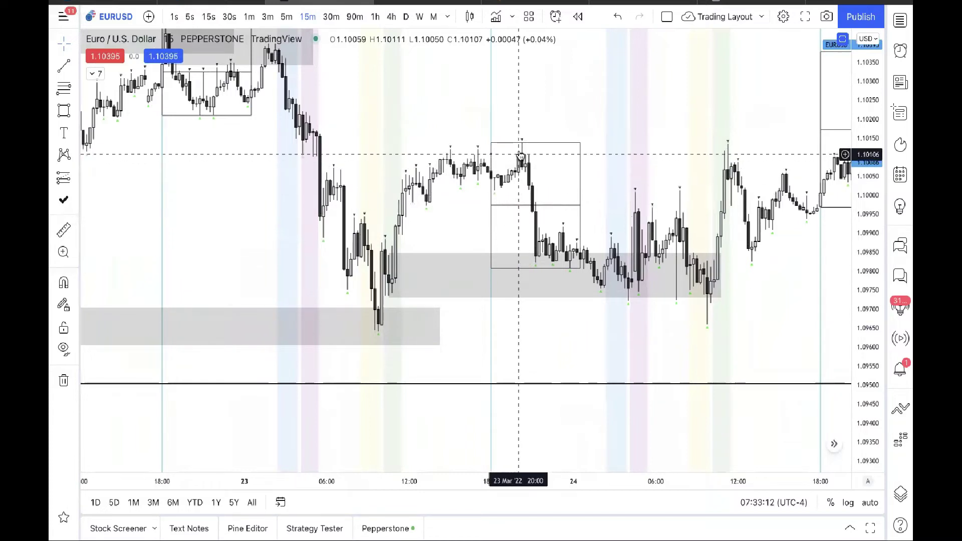
pyautogui.click(60, 107)
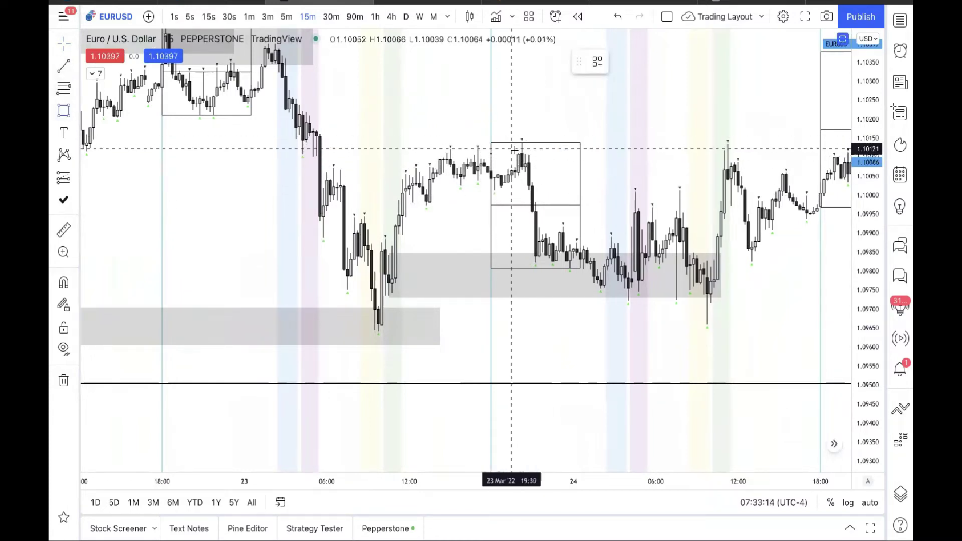
pyautogui.moveTo(518, 154)
pyautogui.mouseDown()
pyautogui.moveTo(796, 139)
pyautogui.moveTo(807, 175)
pyautogui.mouseUp()
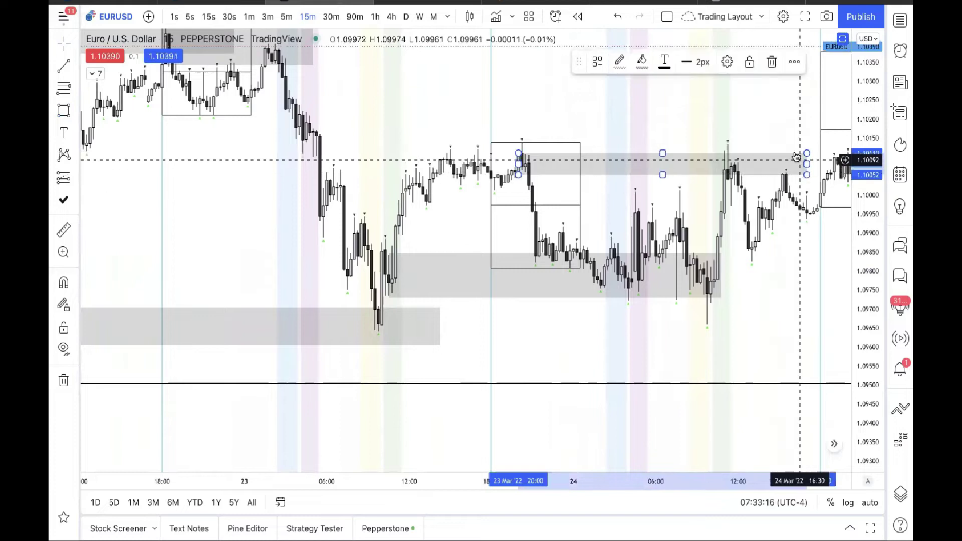
pyautogui.click(794, 187)
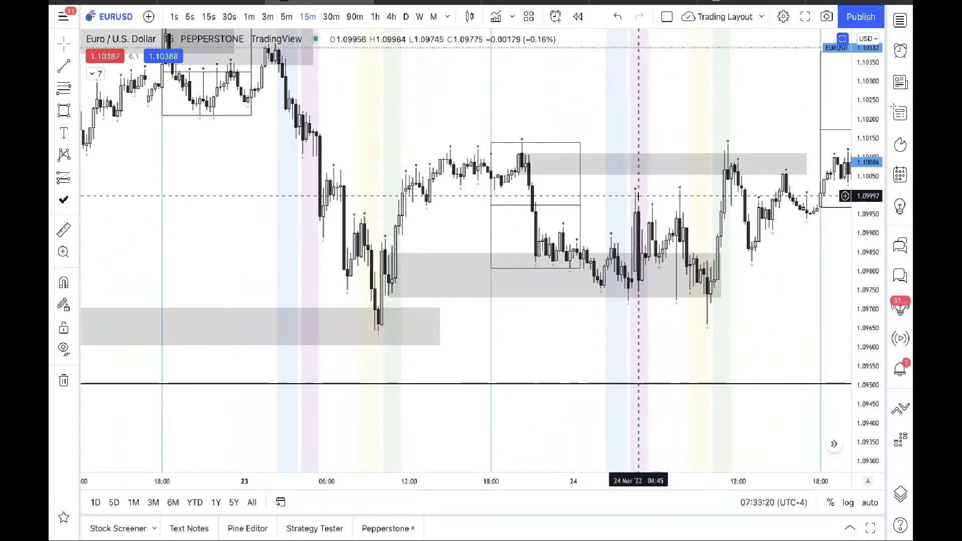
pyautogui.click(900, 20)
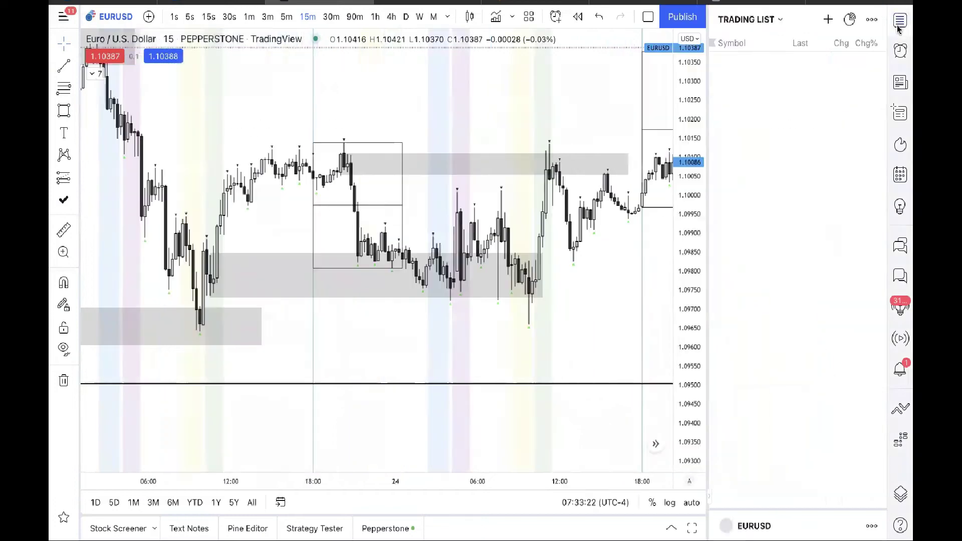
pyautogui.click(900, 20)
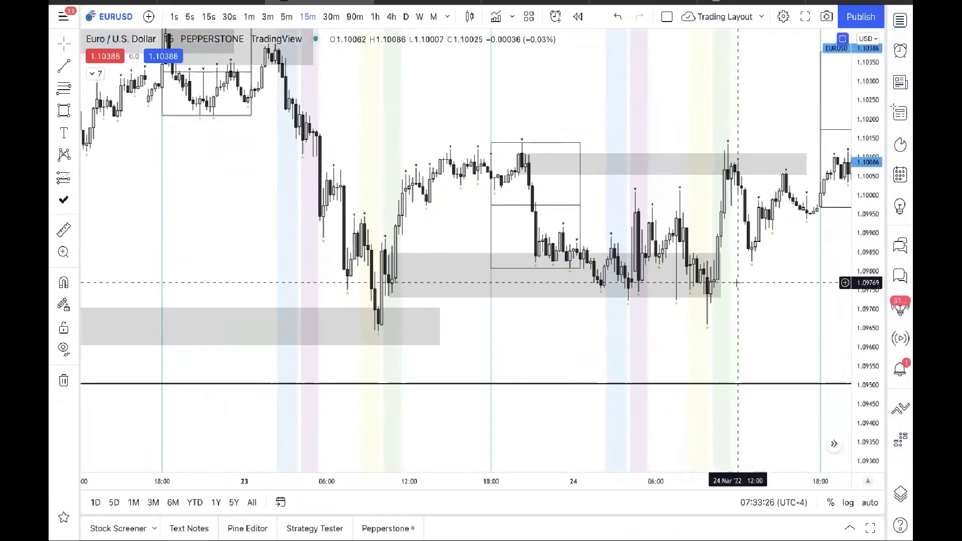
# Delete the rectangle that starts at the 23 March 10:30 candle
pyautogui.moveTo(734, 282); pyautogui.dragTo(698, 279)
pyautogui.click(681, 253)
pyautogui.press('Delete')
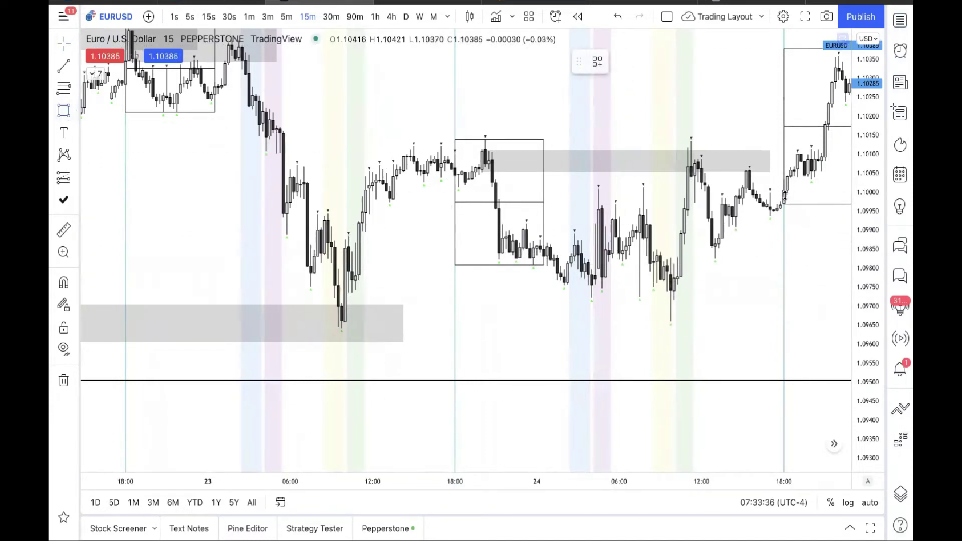
# Draw a rectangle from the 24 March morning low, spanning about 1.0983 to 1.0965, and extend it to about 16:00 on 25 March
pyautogui.moveTo(670, 258)
pyautogui.mouseDown()
pyautogui.moveTo(763, 281)
pyautogui.moveTo(766, 323)
pyautogui.mouseUp()
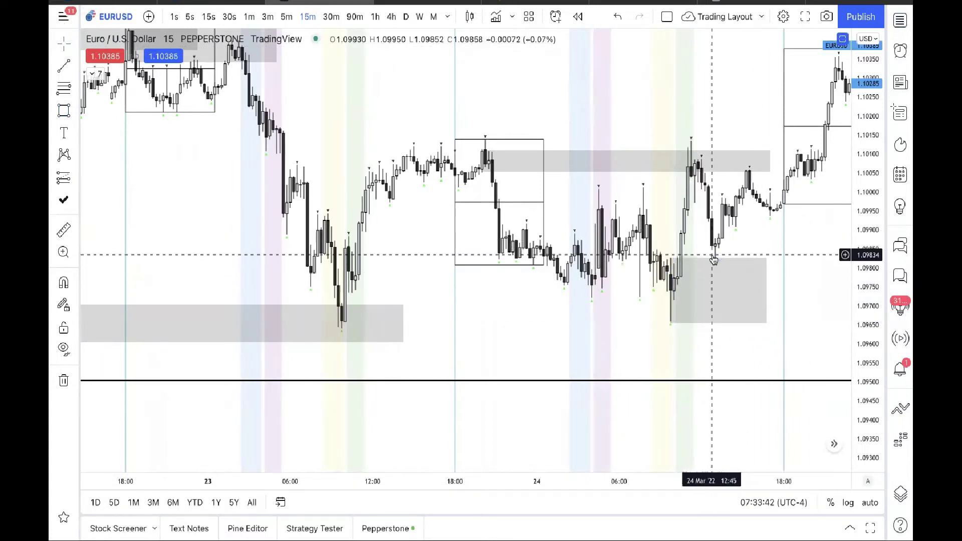
pyautogui.moveTo(717, 258); pyautogui.dragTo(507, 269)
pyautogui.click(532, 324)
pyautogui.moveTo(532, 326); pyautogui.dragTo(848, 325)
pyautogui.moveTo(784, 368); pyautogui.dragTo(673, 368)
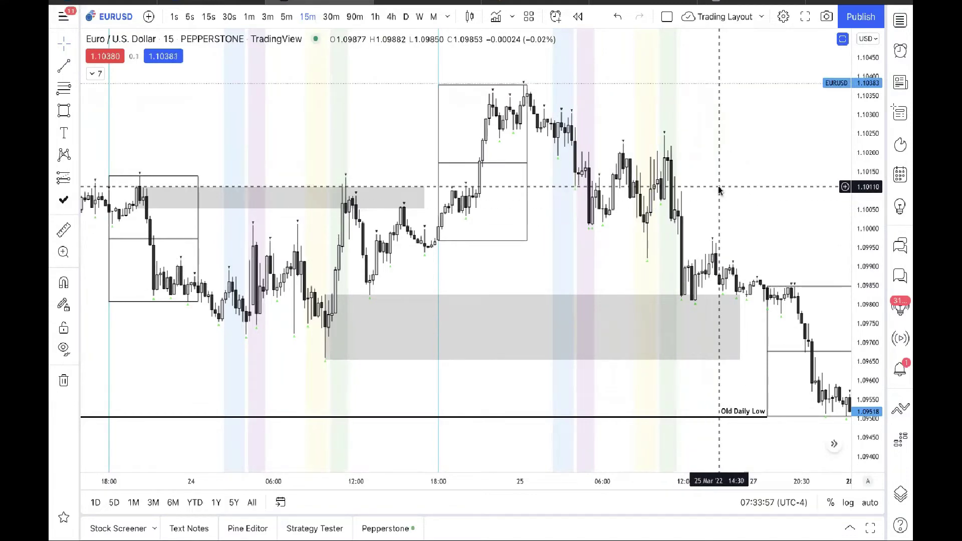
# Draw a rectangle from the 25 March 02:45 candle to about 15:15, spanning about 1.1029 to 1.1019
pyautogui.hscroll(5, 719, 189)
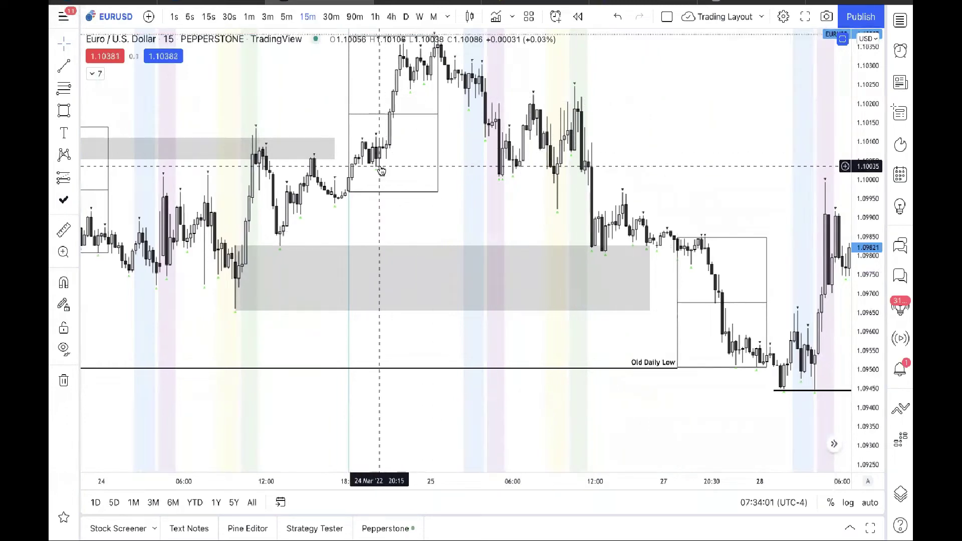
pyautogui.moveTo(377, 170); pyautogui.dragTo(374, 206)
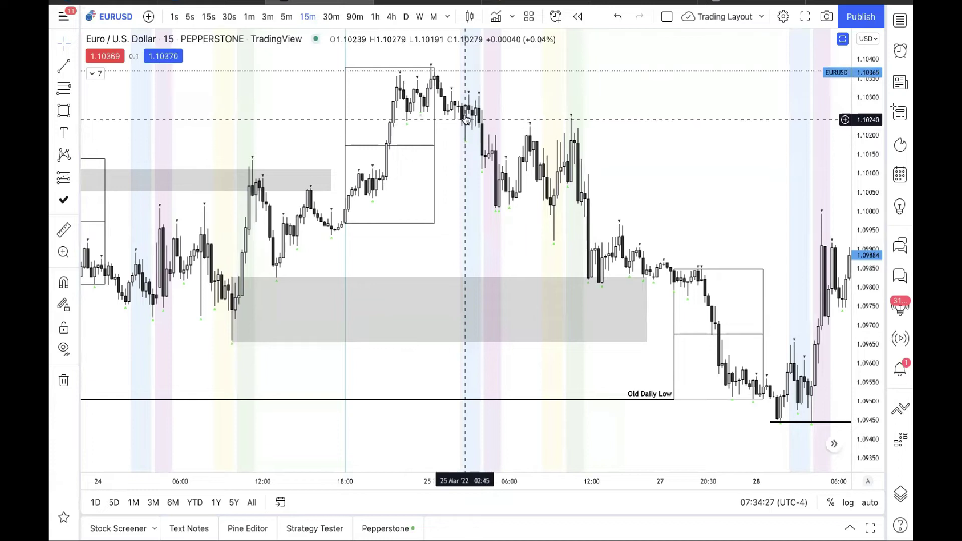
pyautogui.click(64, 111)
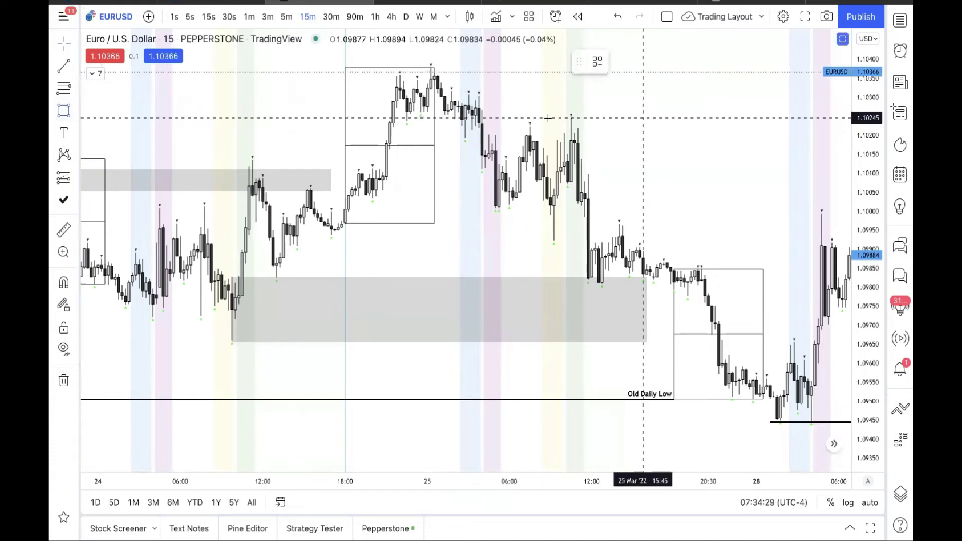
pyautogui.moveTo(461, 102); pyautogui.dragTo(636, 138)
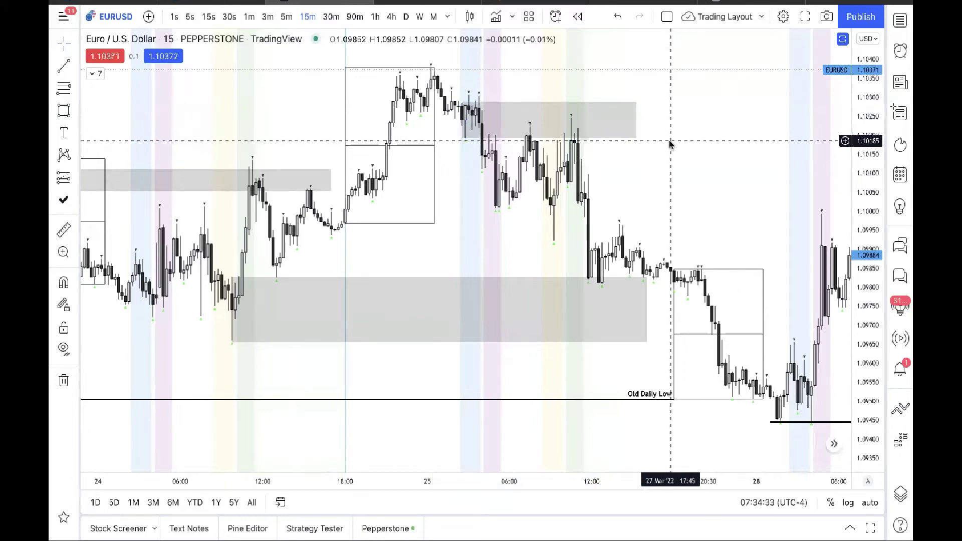
# Draw a rectangle from the 25 March 07:00 up-close candle to about 15:15, spanning about 1.1020 to 1.1011
pyautogui.hscroll(3, 626, 168)
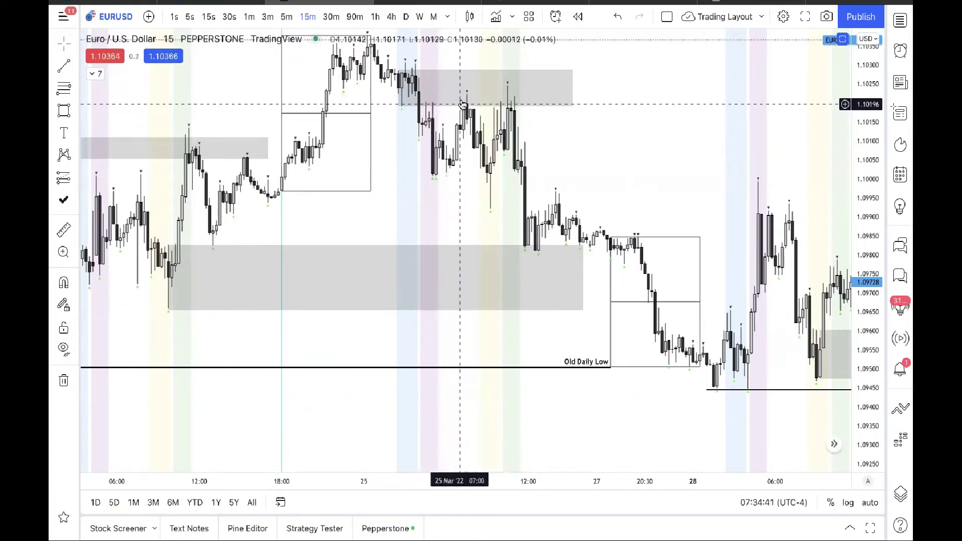
pyautogui.click(65, 114)
pyautogui.moveTo(463, 103)
pyautogui.mouseDown()
pyautogui.moveTo(557, 106)
pyautogui.moveTo(573, 135)
pyautogui.mouseUp()
pyautogui.click(622, 135)
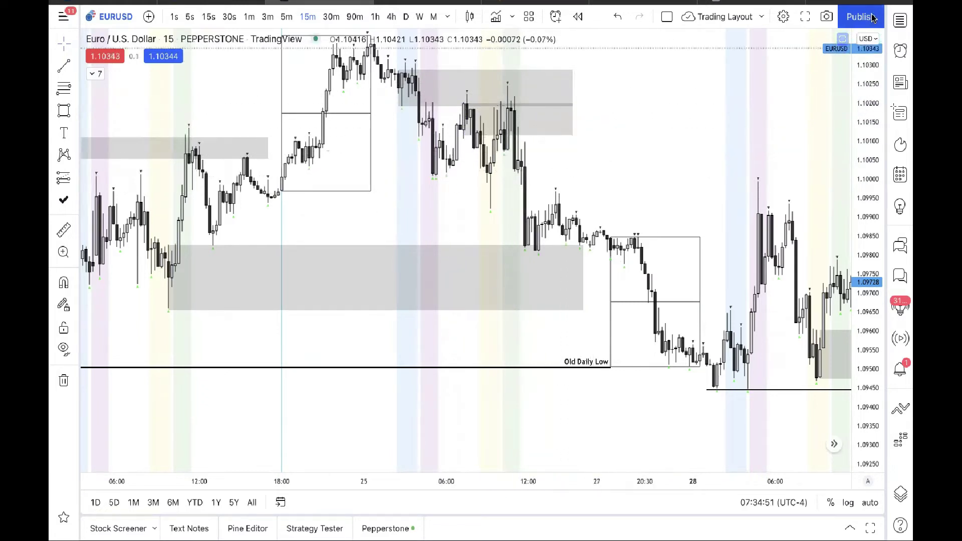
pyautogui.click(899, 19)
pyautogui.click(900, 20)
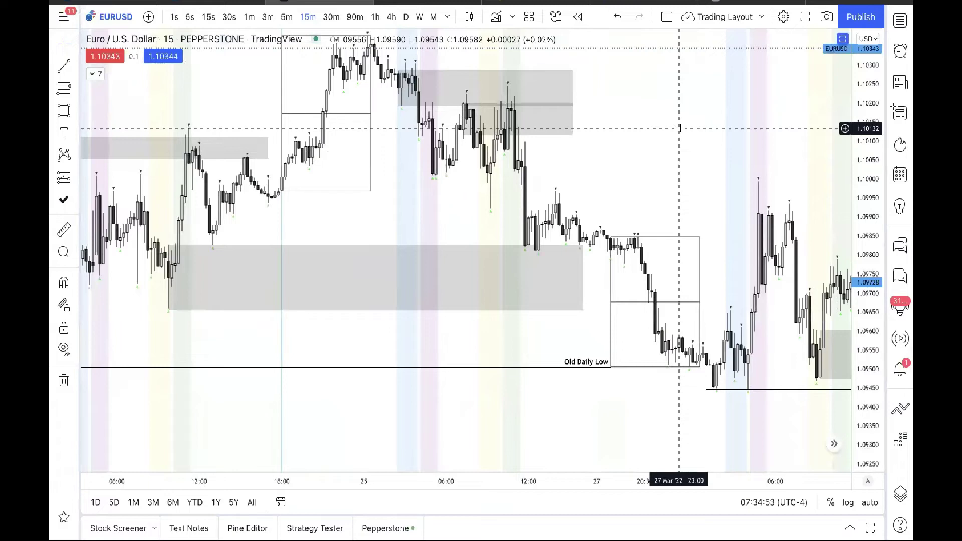
# Draw a rectangle from the 28 March 04:00 low to about 11:15, spanning about 1.0955 to 1.0944
pyautogui.moveTo(686, 145); pyautogui.dragTo(609, 116)
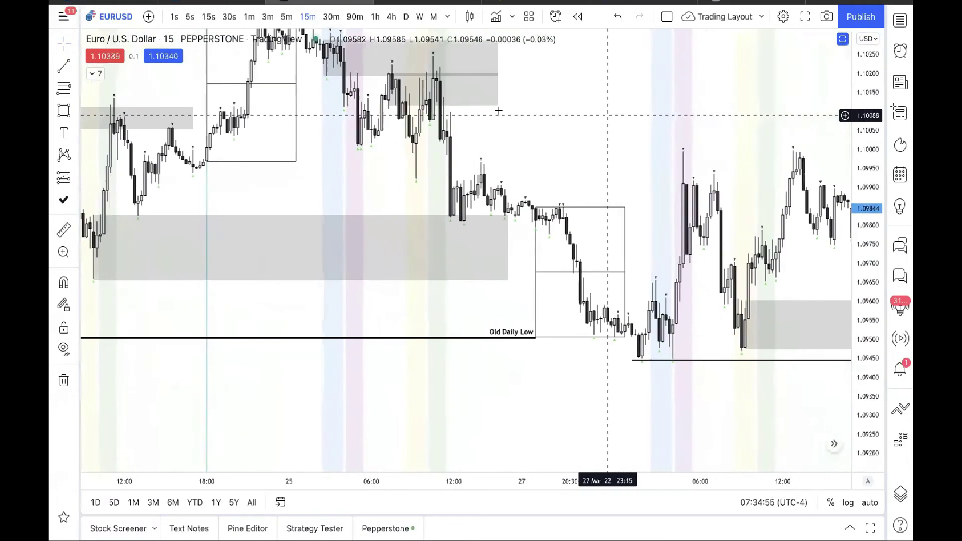
pyautogui.moveTo(499, 145); pyautogui.dragTo(284, 111)
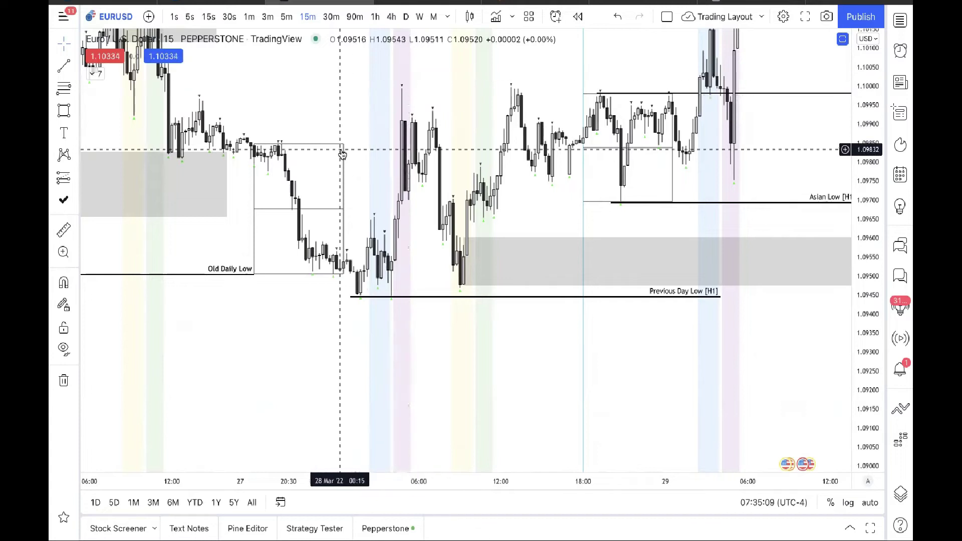
pyautogui.click(64, 110)
pyautogui.moveTo(390, 257)
pyautogui.mouseDown()
pyautogui.moveTo(490, 286)
pyautogui.moveTo(490, 296)
pyautogui.mouseUp()
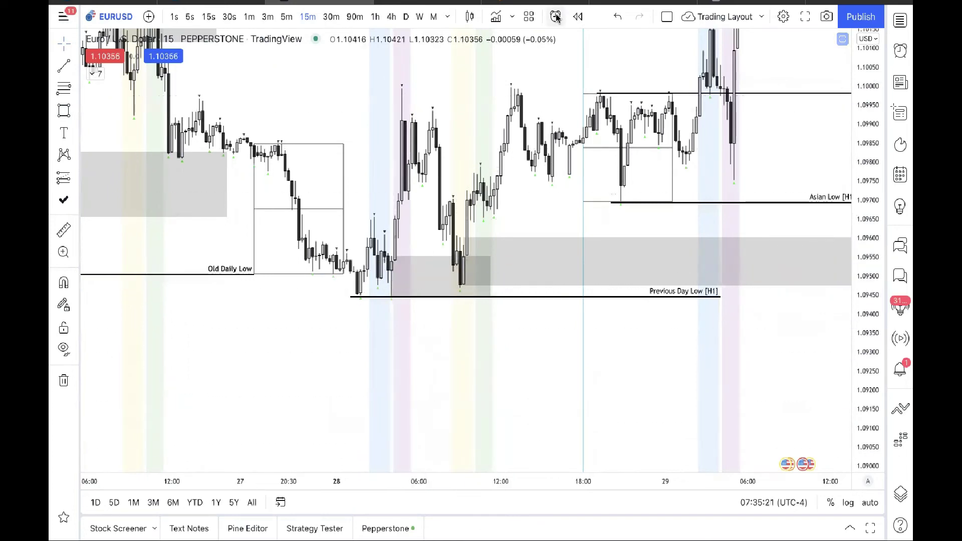
# In bar replay from 28 March 05:45 on the 5-minute interval, refine the rectangle to start at 03:55 with its upper edge at about 1.0953
pyautogui.click(575, 18)
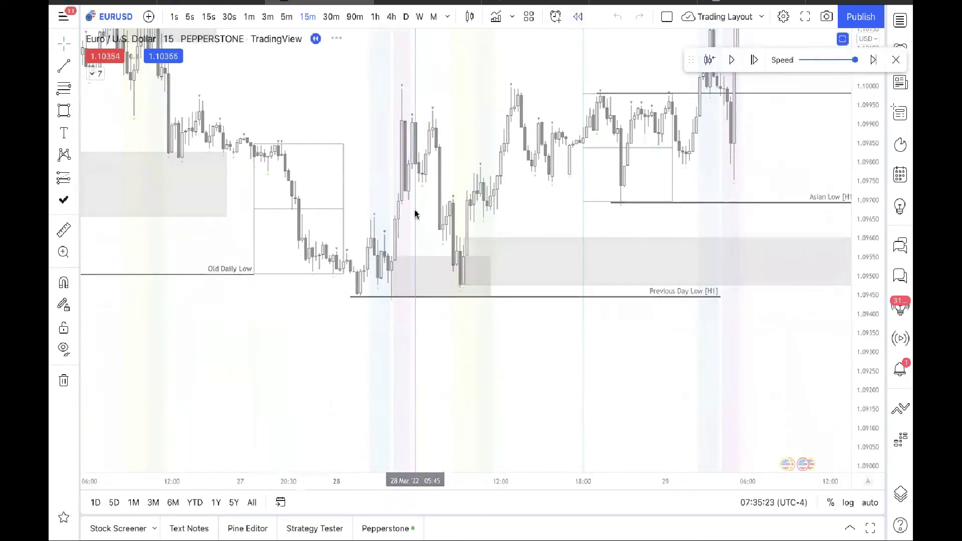
pyautogui.click(415, 215)
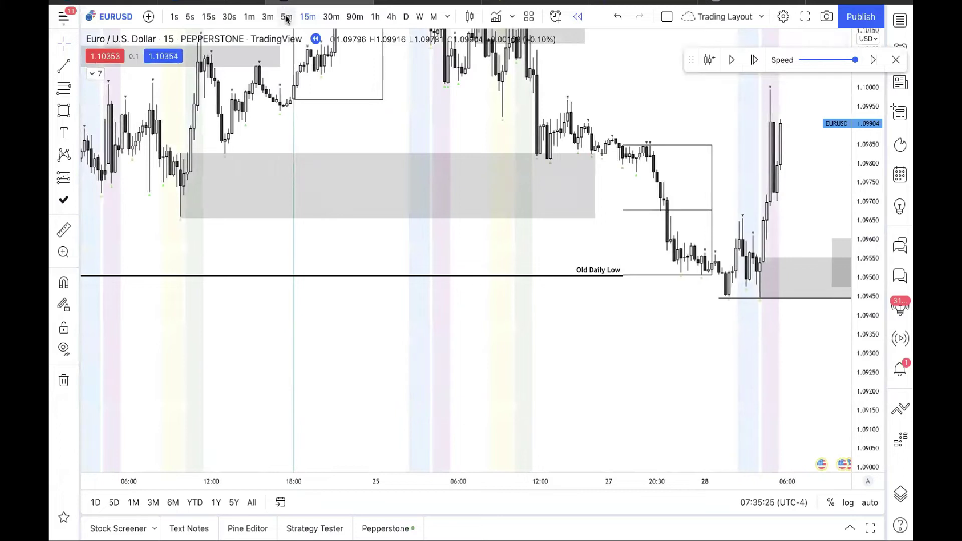
pyautogui.click(286, 17)
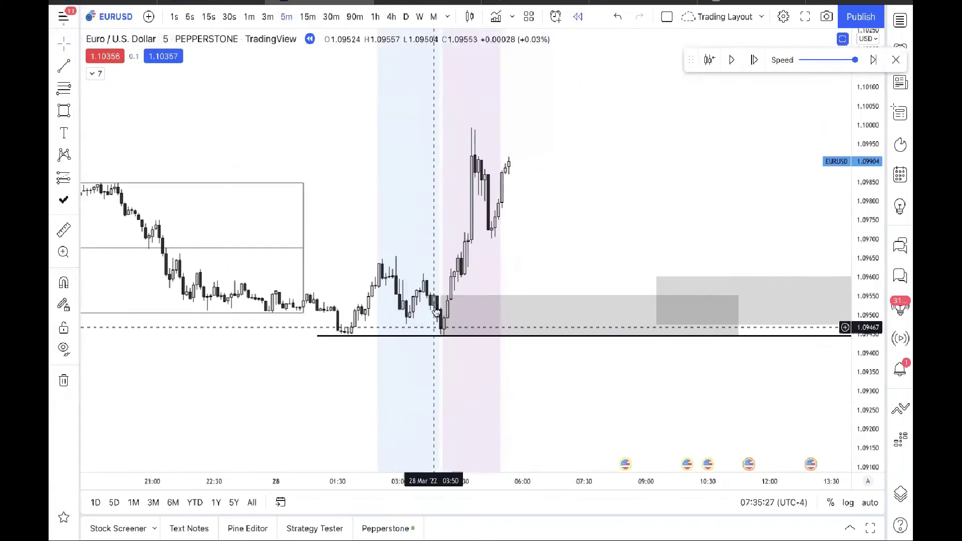
pyautogui.moveTo(441, 295); pyautogui.dragTo(437, 305)
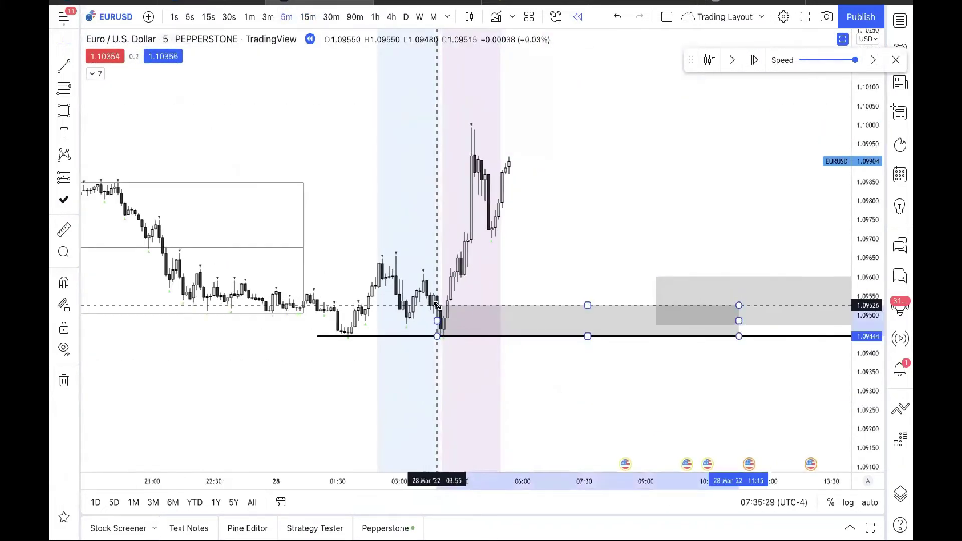
pyautogui.click(516, 250)
# Place a long position at 28 March 07:45 with entry at about 1.0952, stop at about 1.0945 and target at about 1.0996
pyautogui.click(63, 177)
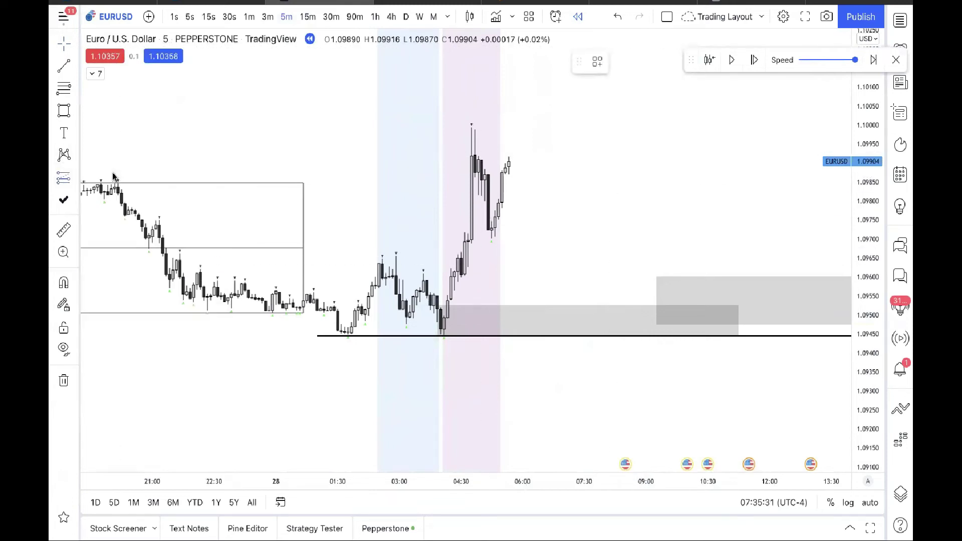
pyautogui.click(595, 307)
pyautogui.moveTo(594, 347); pyautogui.dragTo(594, 334)
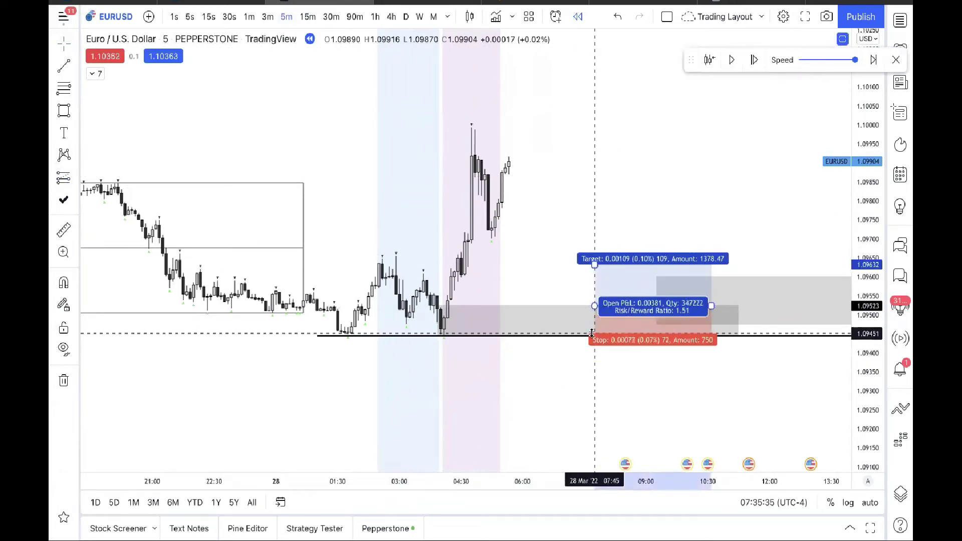
pyautogui.click(567, 277)
pyautogui.moveTo(569, 261)
pyautogui.mouseDown()
pyautogui.moveTo(577, 324)
pyautogui.moveTo(605, 326)
pyautogui.moveTo(608, 184)
pyautogui.moveTo(608, 206)
pyautogui.mouseUp()
# Play the replay to about 13:00 on 28 March and extend the long position to that time
pyautogui.click(730, 60)
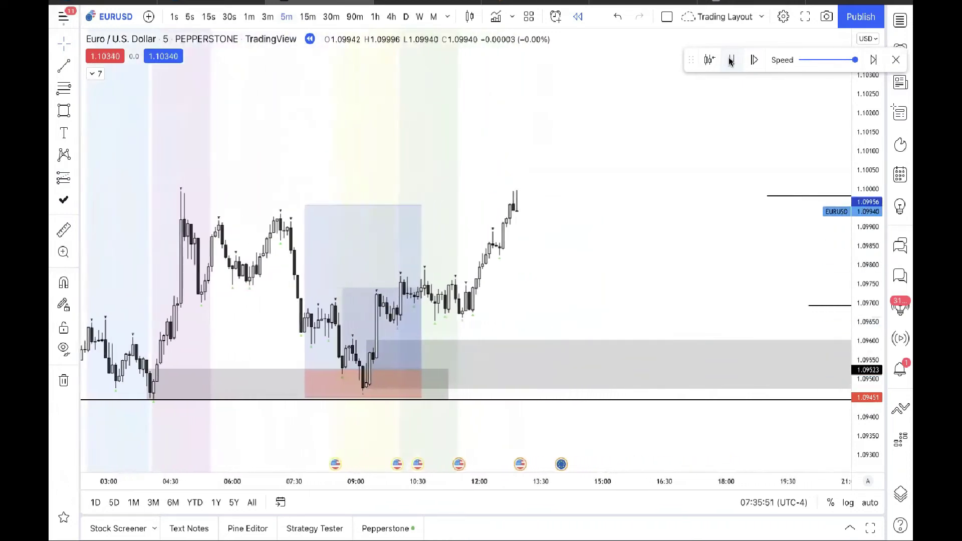
pyautogui.click(731, 59)
pyautogui.click(411, 370)
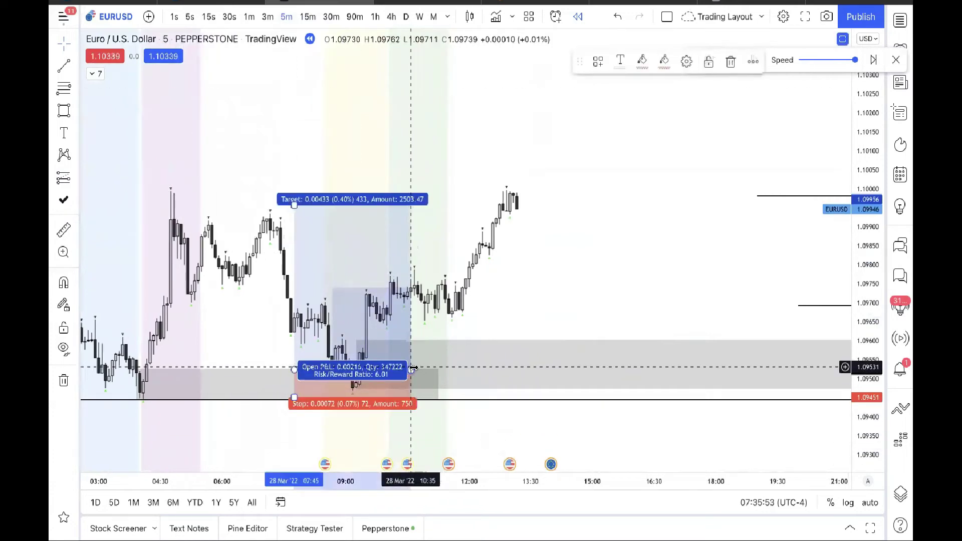
pyautogui.moveTo(411, 370); pyautogui.dragTo(510, 370)
pyautogui.click(895, 60)
pyautogui.click(359, 52)
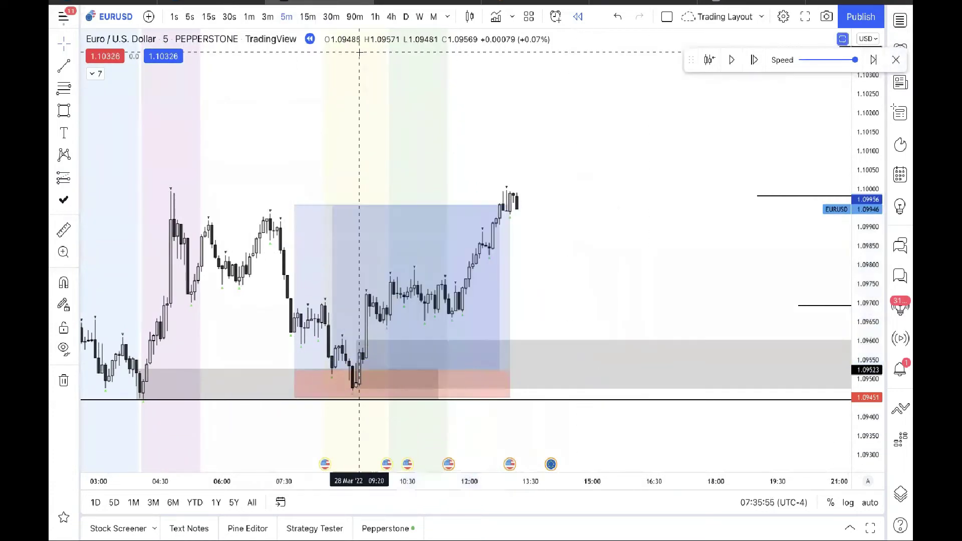
# Back on the 15-minute interval, delete the long position and exit bar replay
pyautogui.click(308, 17)
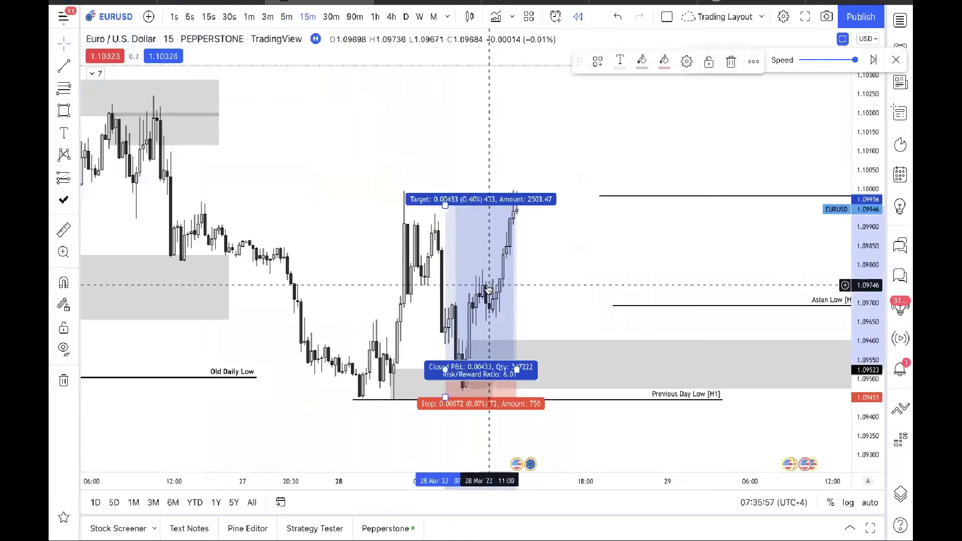
pyautogui.click(895, 60)
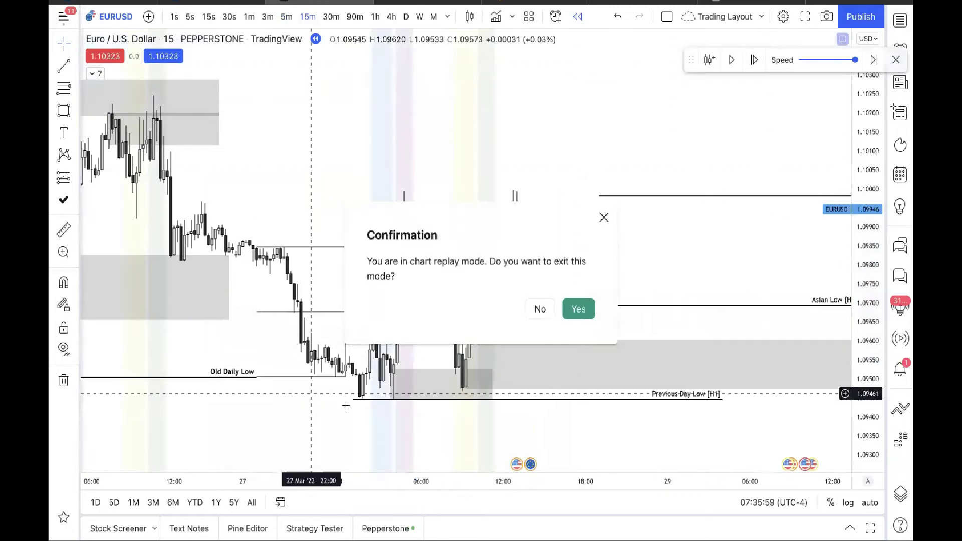
pyautogui.click(578, 309)
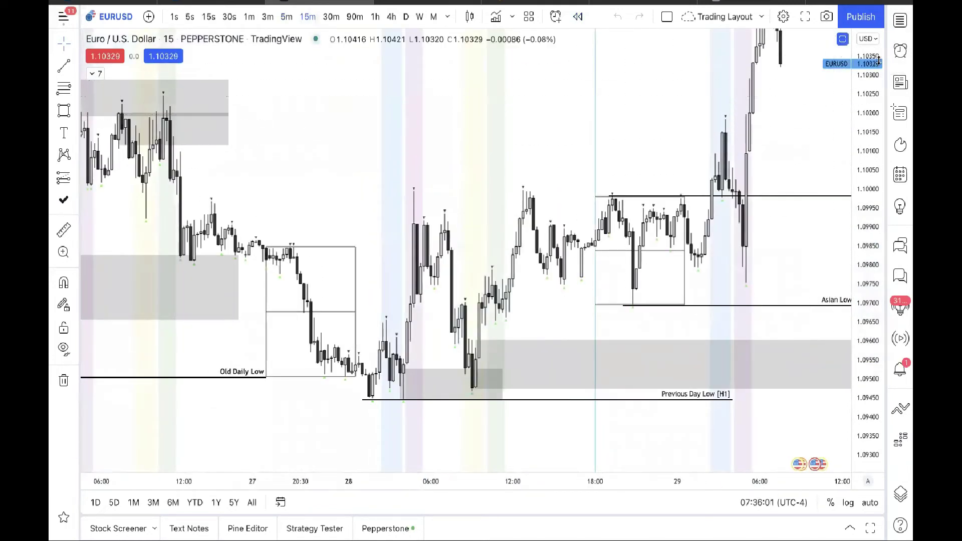
# Examine the 28 March bullish order block zones and the price leg that follows into 29 March
pyautogui.moveTo(528, 301); pyautogui.dragTo(493, 308)
pyautogui.click(438, 361)
pyautogui.click(432, 315)
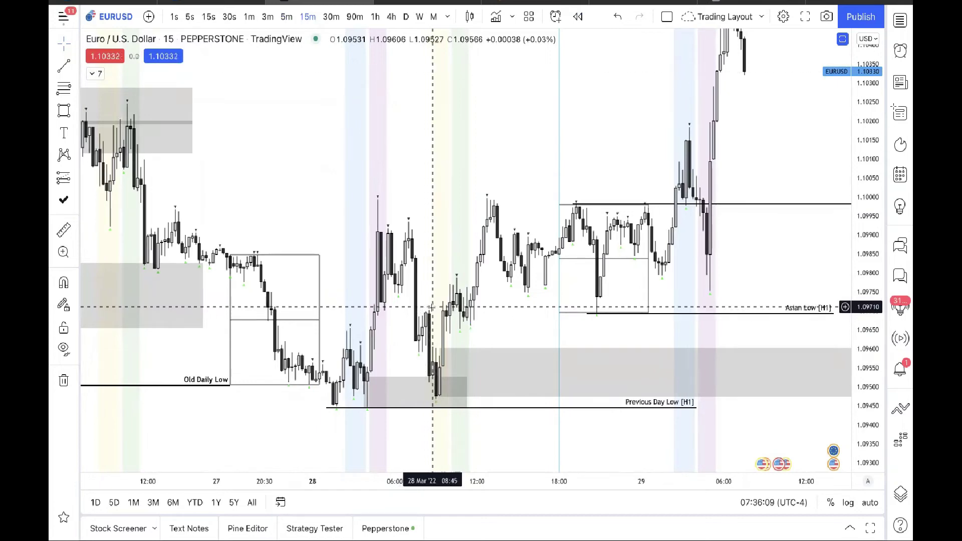
pyautogui.moveTo(760, 265); pyautogui.dragTo(637, 274)
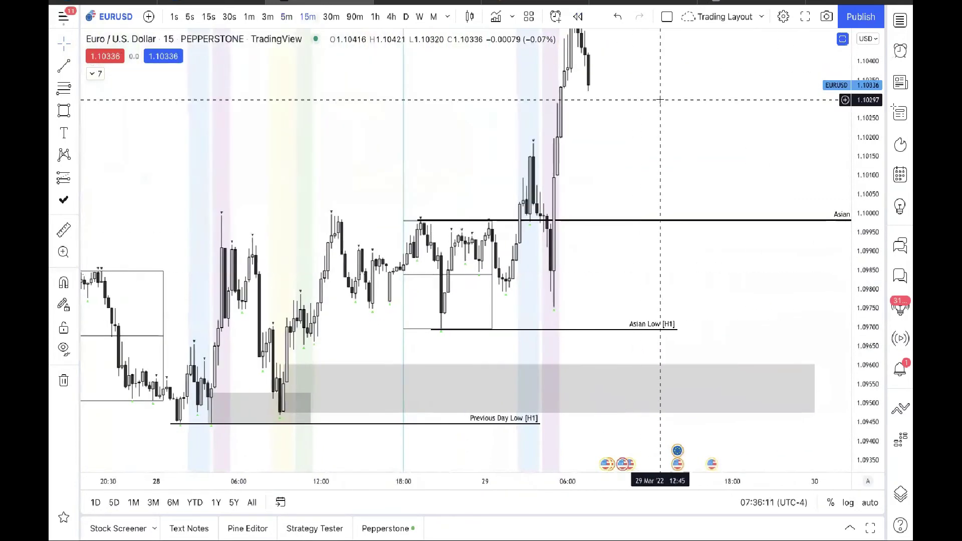
pyautogui.moveTo(625, 79); pyautogui.dragTo(682, 110)
pyautogui.moveTo(875, 155); pyautogui.dragTo(874, 176)
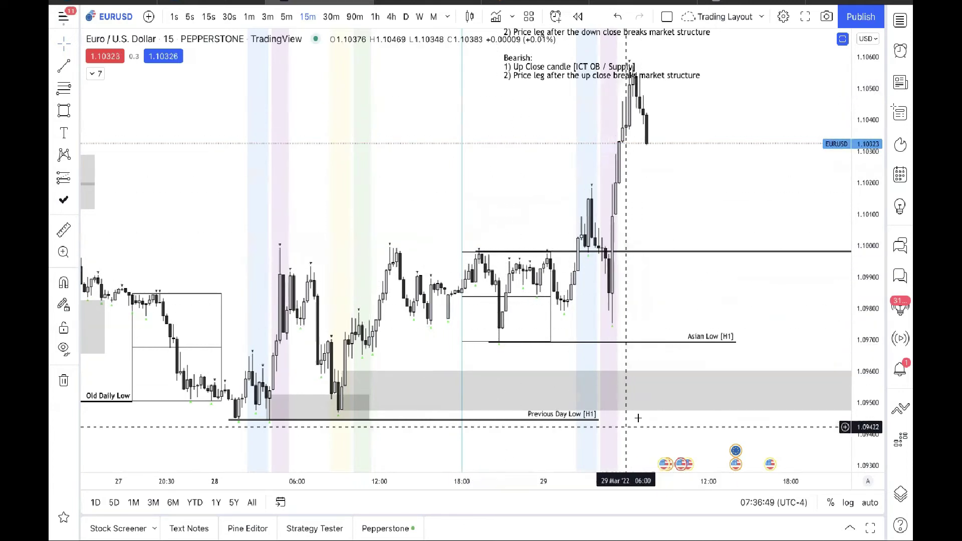
# Move the bullish and bearish rules note to the empty space above the 28 March candles
pyautogui.moveTo(671, 201); pyautogui.dragTo(682, 216)
pyautogui.moveTo(590, 79); pyautogui.dragTo(304, 135)
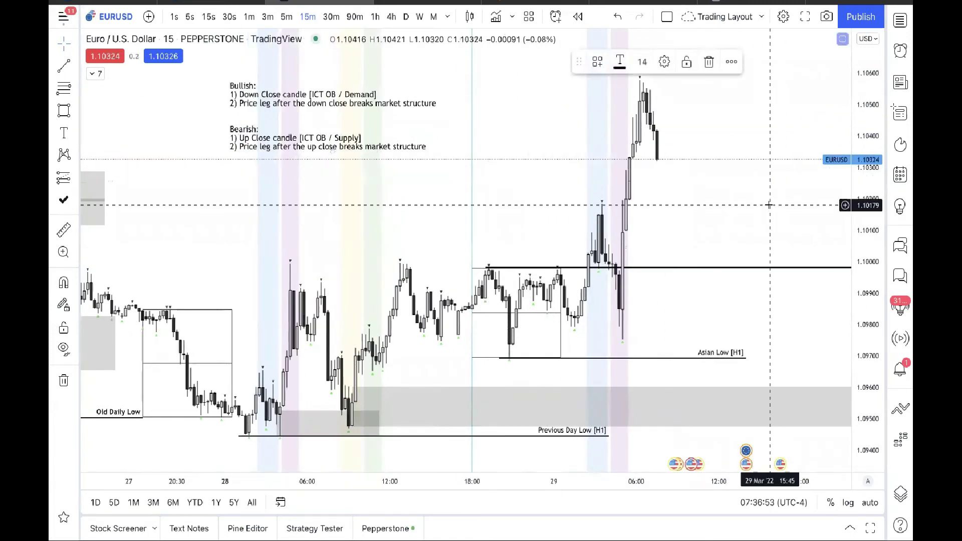
pyautogui.click(768, 206)
# Show the hidden 90 and 45 EMA indicators on the chart
pyautogui.hscroll(-15, 767, 207)
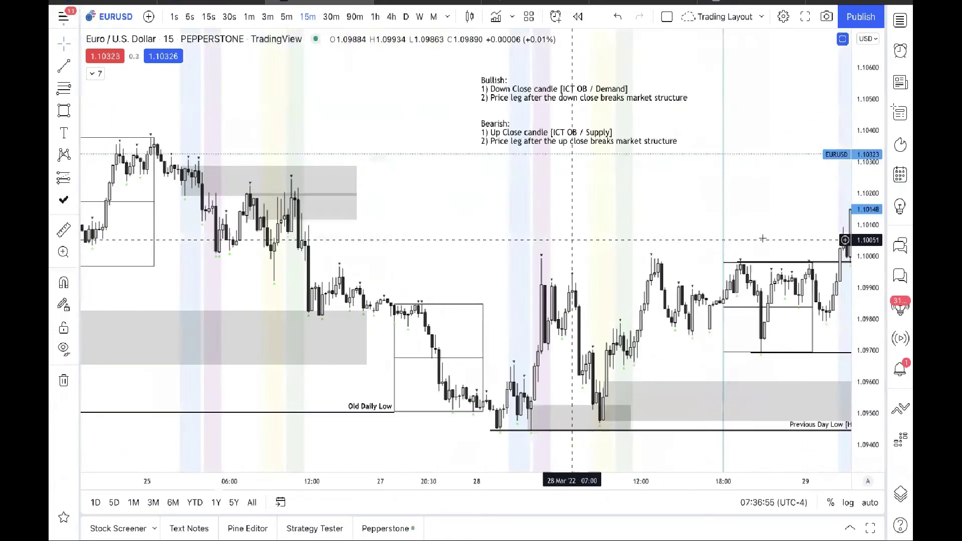
pyautogui.moveTo(780, 230); pyautogui.dragTo(793, 235)
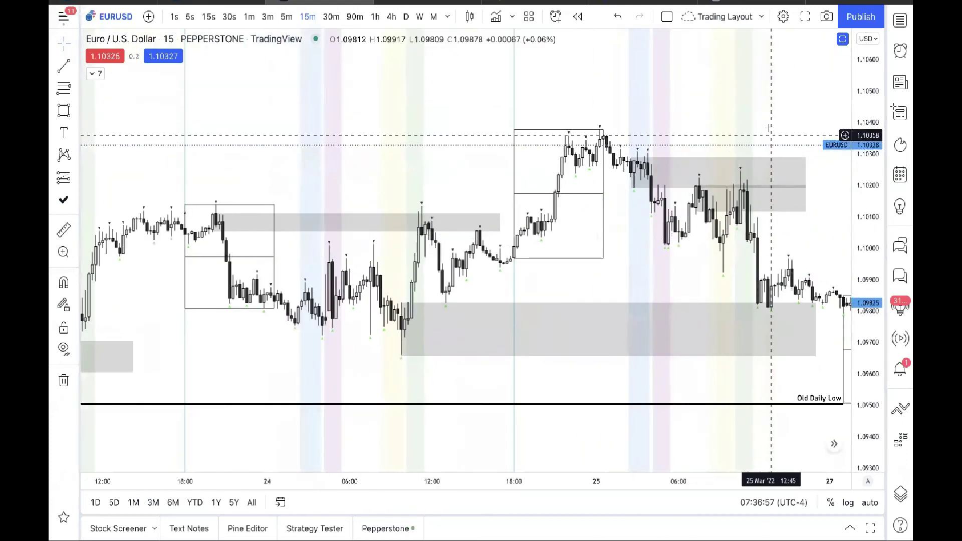
pyautogui.click(97, 74)
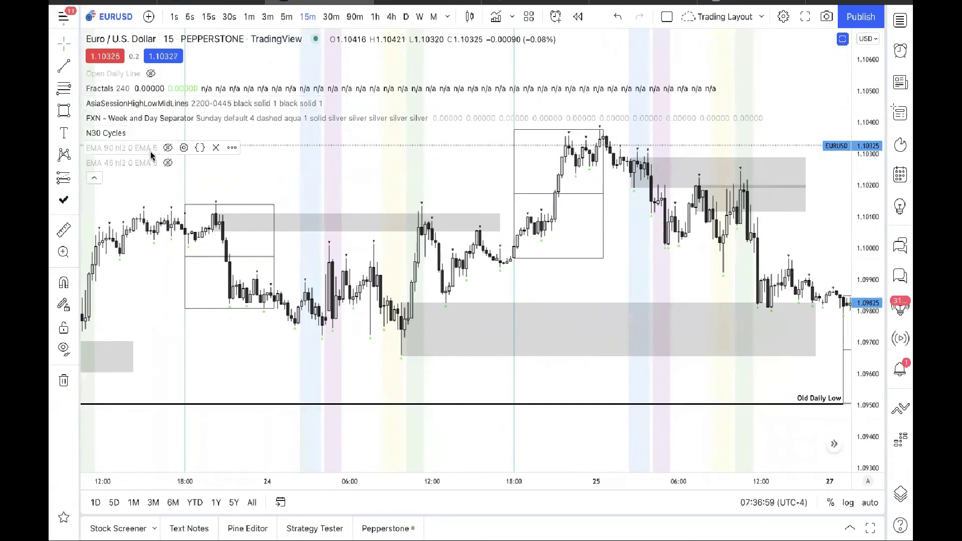
pyautogui.click(168, 147)
pyautogui.click(94, 178)
# Delete the text note with the bullish and bearish order block rules from the chart
pyautogui.hscroll(7, 337, 160)
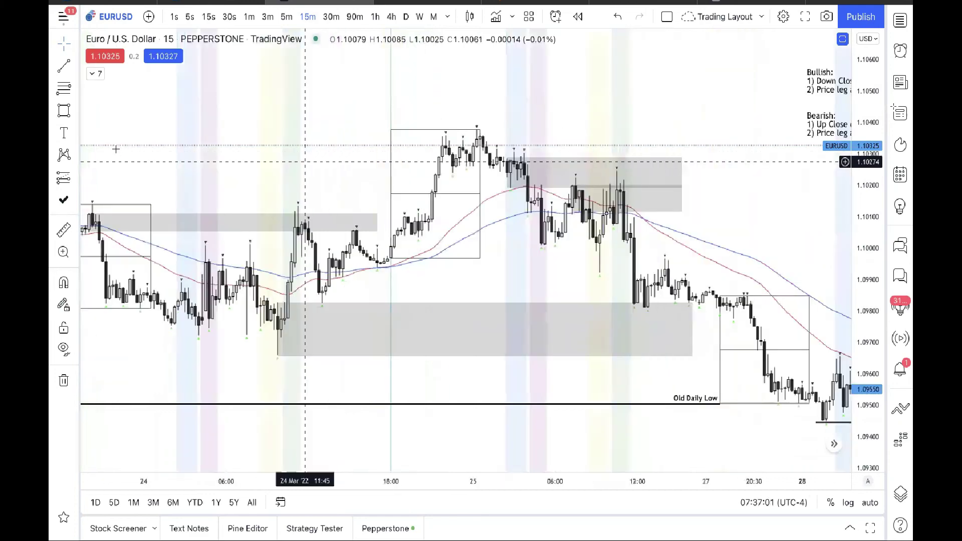
pyautogui.hscroll(5, 586, 218)
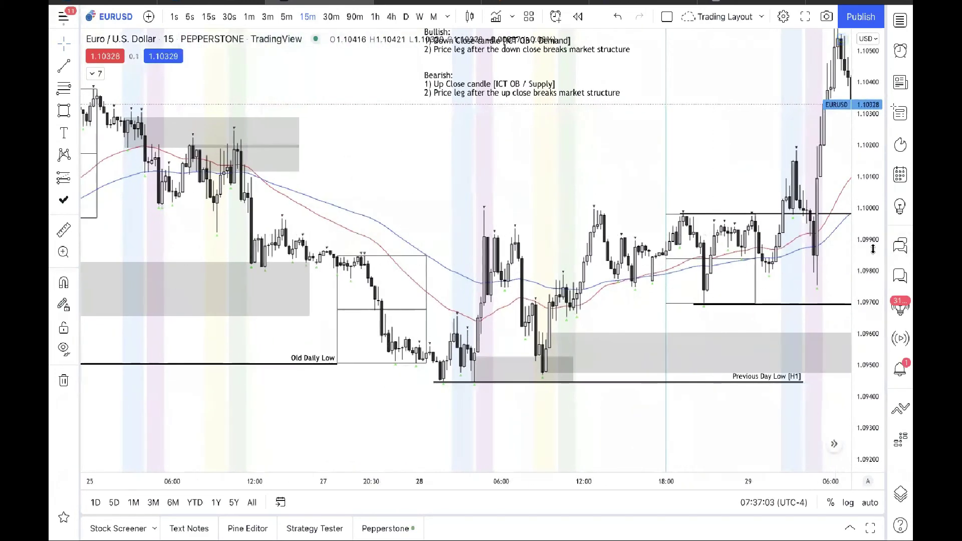
pyautogui.moveTo(858, 476); pyautogui.dragTo(858, 496)
pyautogui.moveTo(550, 471); pyautogui.dragTo(704, 482)
pyautogui.moveTo(588, 488); pyautogui.dragTo(758, 486)
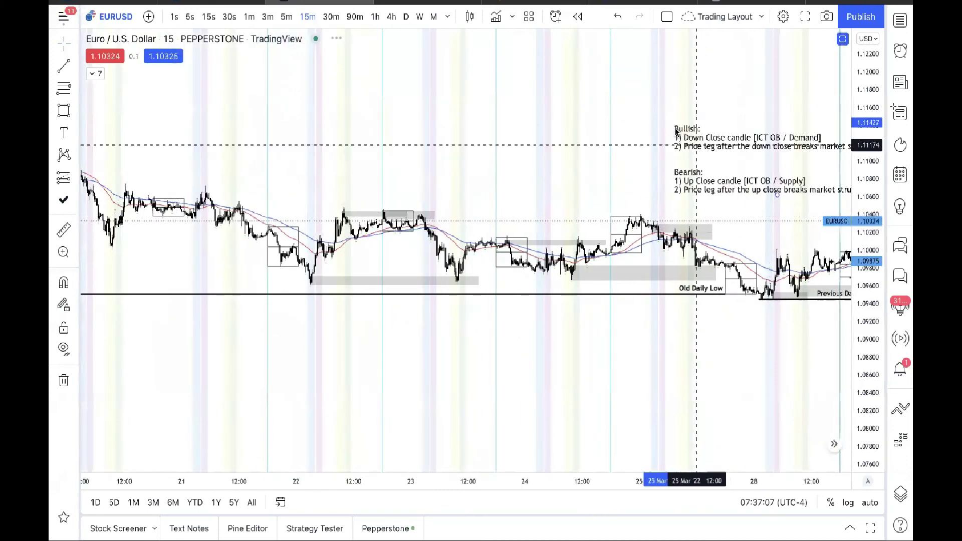
pyautogui.rightClick(871, 367)
pyautogui.click(838, 157)
# Compare the marked order block zones from 22 to 29 March with the trend shown by the two EMAs
pyautogui.moveTo(862, 281); pyautogui.dragTo(845, 157)
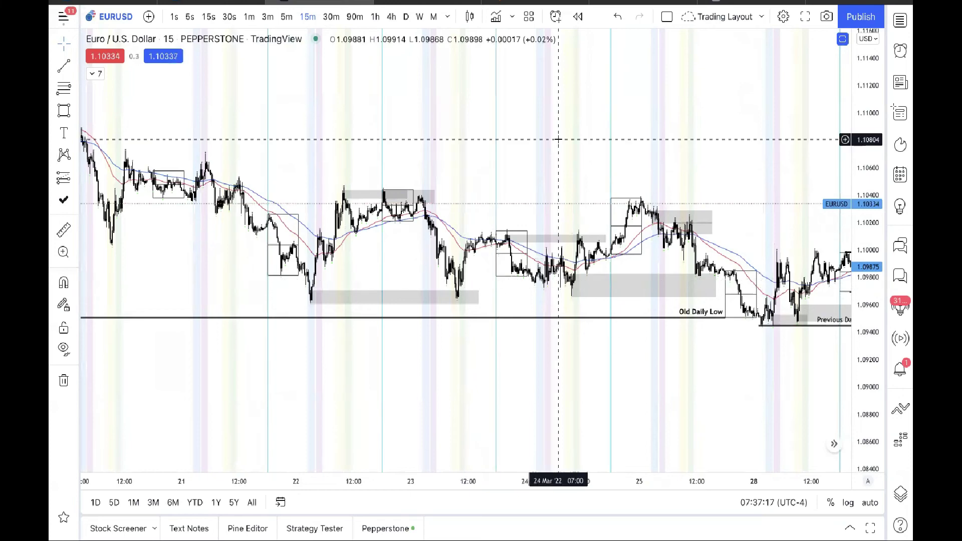
pyautogui.moveTo(558, 139); pyautogui.dragTo(211, 128)
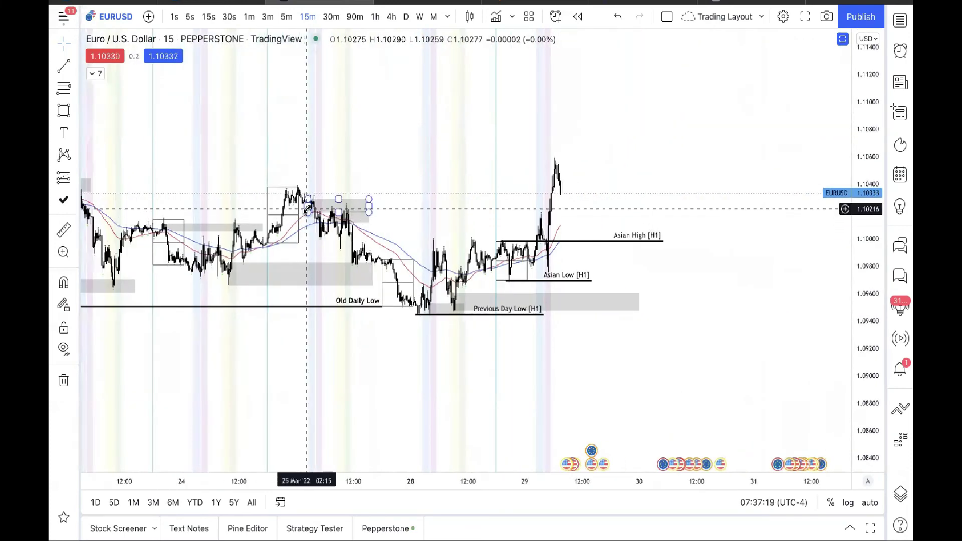
pyautogui.hscroll(-8, 590, 150)
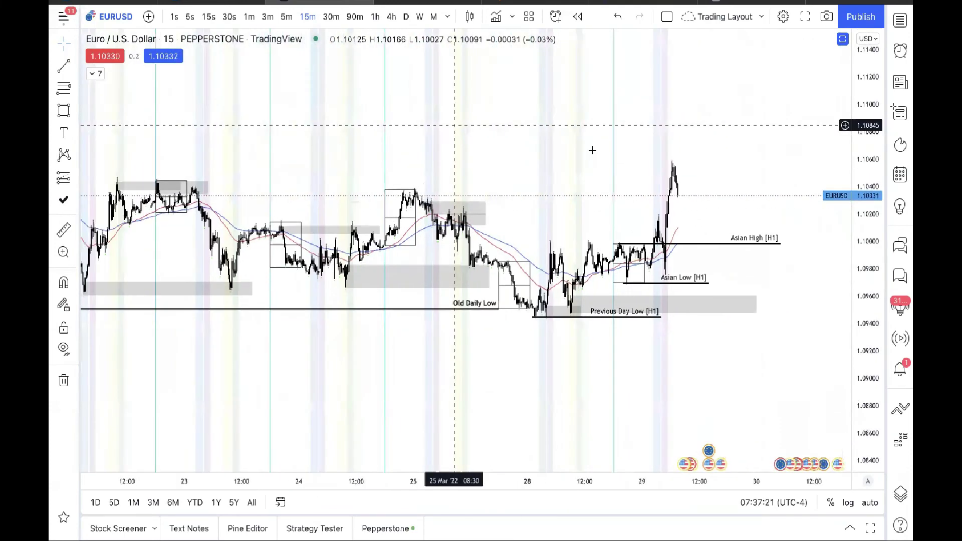
pyautogui.moveTo(861, 411); pyautogui.dragTo(526, 482)
pyautogui.moveTo(370, 481); pyautogui.dragTo(125, 482)
pyautogui.moveTo(225, 365); pyautogui.dragTo(310, 147)
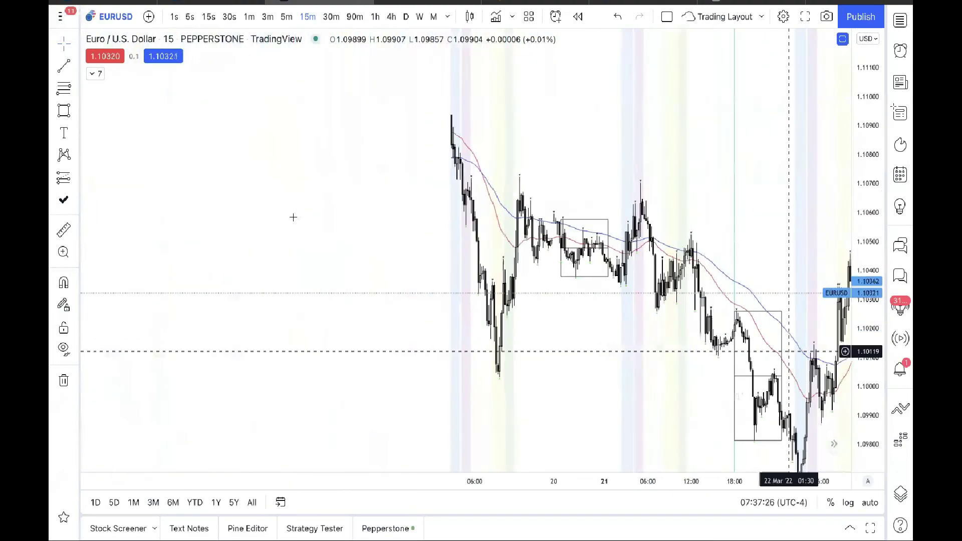
pyautogui.moveTo(410, 192); pyautogui.dragTo(391, 261)
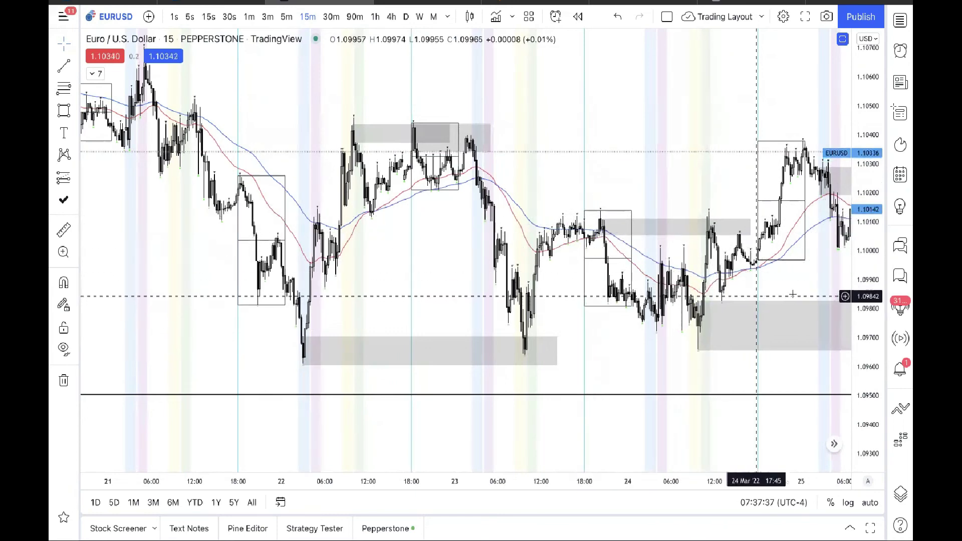
pyautogui.moveTo(788, 288); pyautogui.dragTo(516, 344)
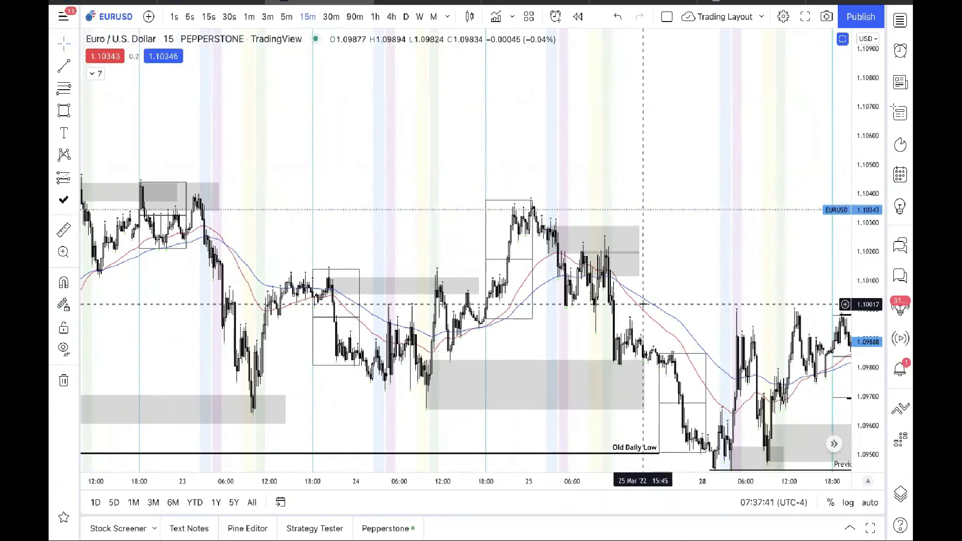
pyautogui.moveTo(726, 264); pyautogui.dragTo(485, 146)
pyautogui.click(90, 75)
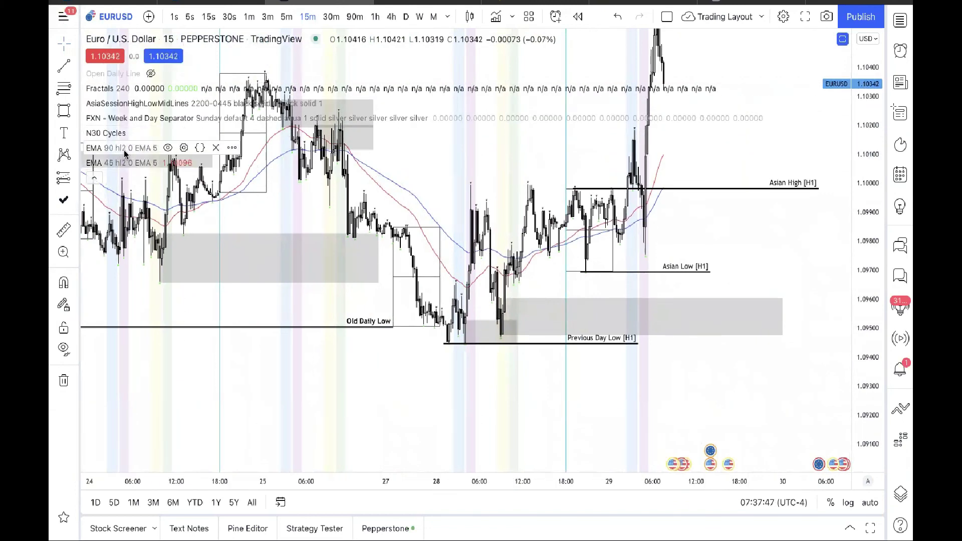
pyautogui.click(92, 178)
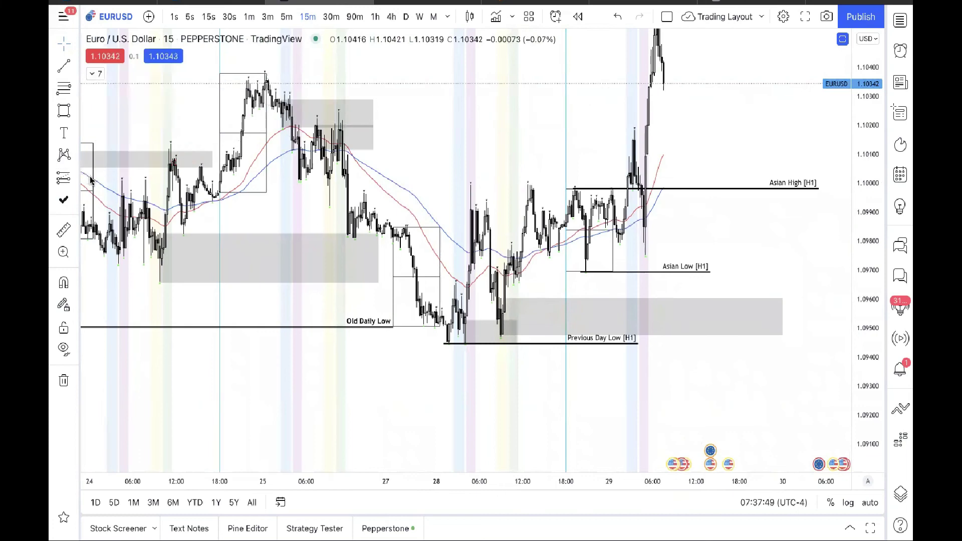
pyautogui.moveTo(776, 127); pyautogui.dragTo(729, 214)
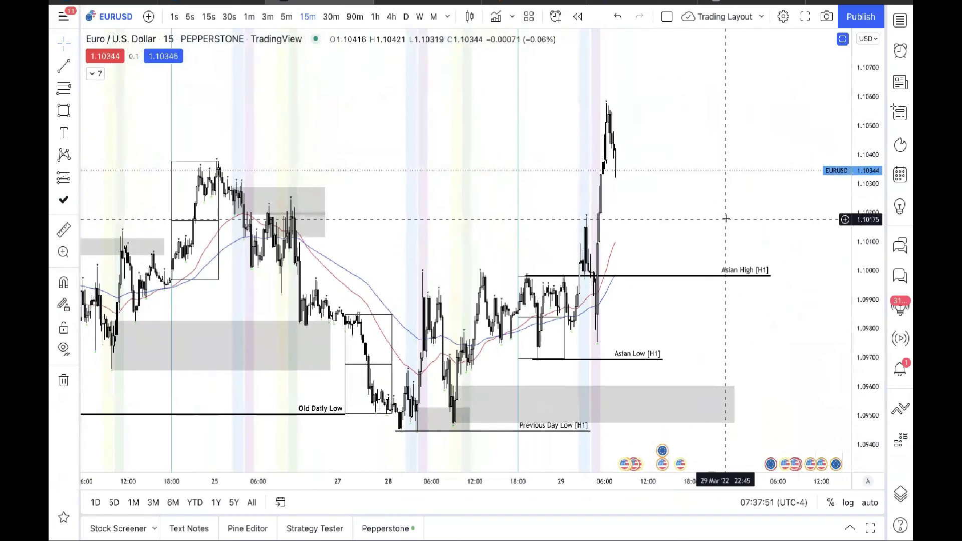
pyautogui.click(899, 20)
pyautogui.click(900, 20)
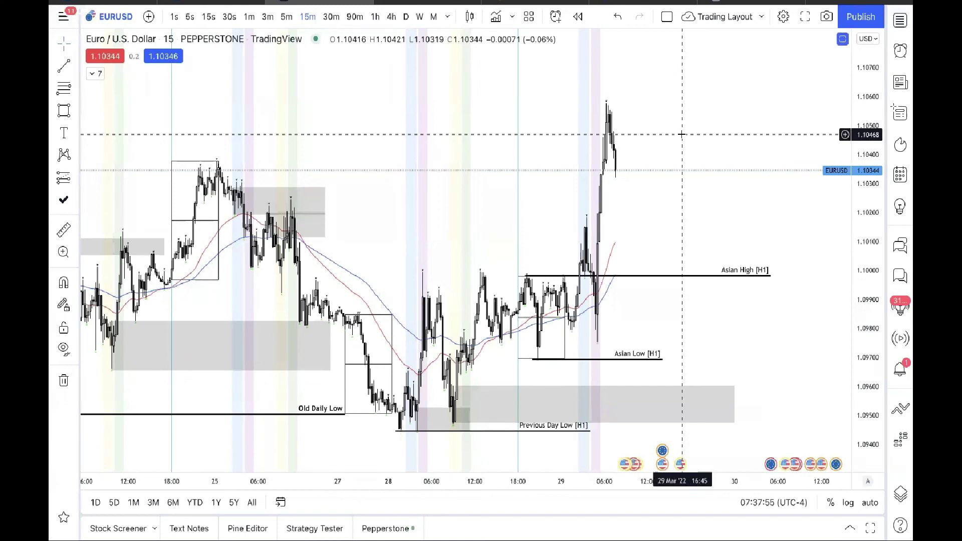